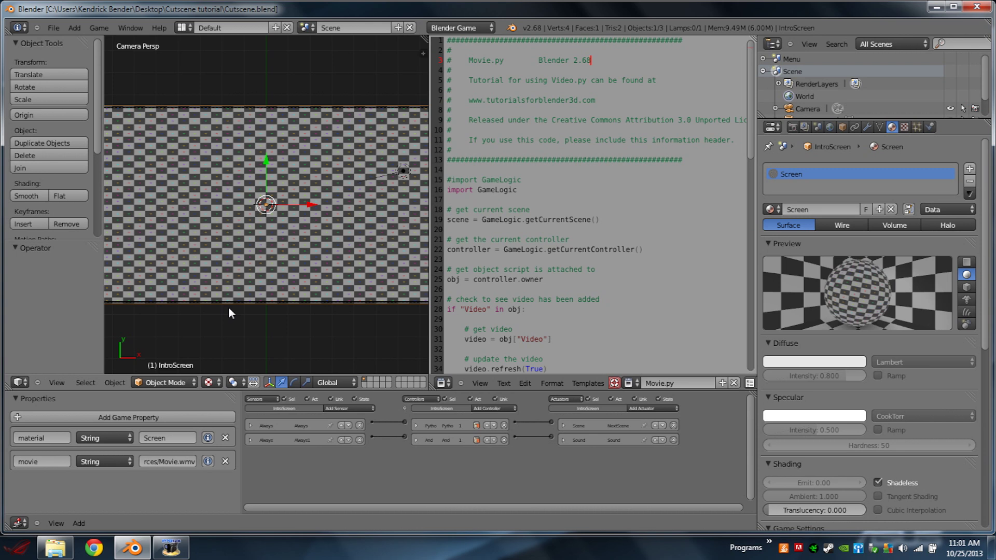
View the Menu scene, return to the Scene scene, and maximize the 3D view.
click(307, 28)
click(317, 47)
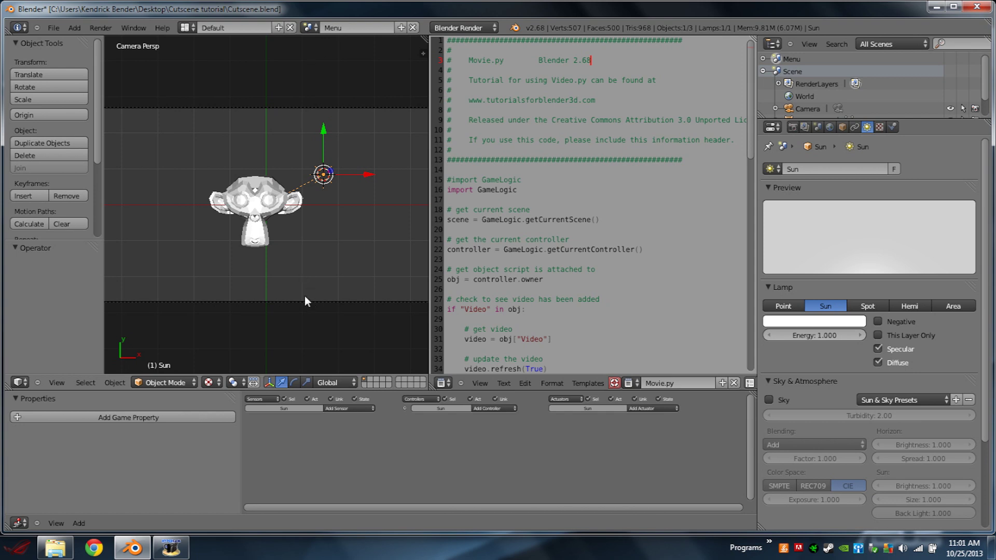
click(310, 29)
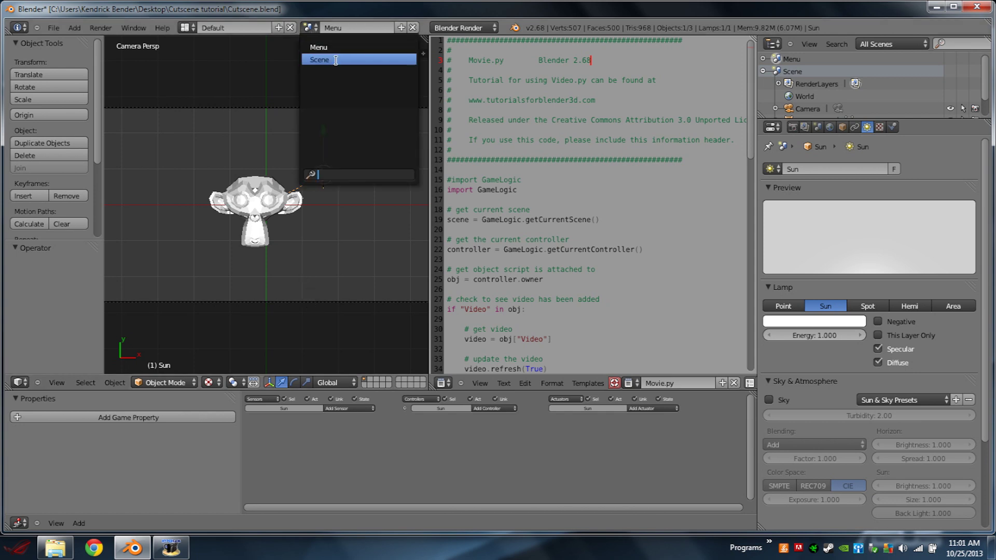
click(330, 57)
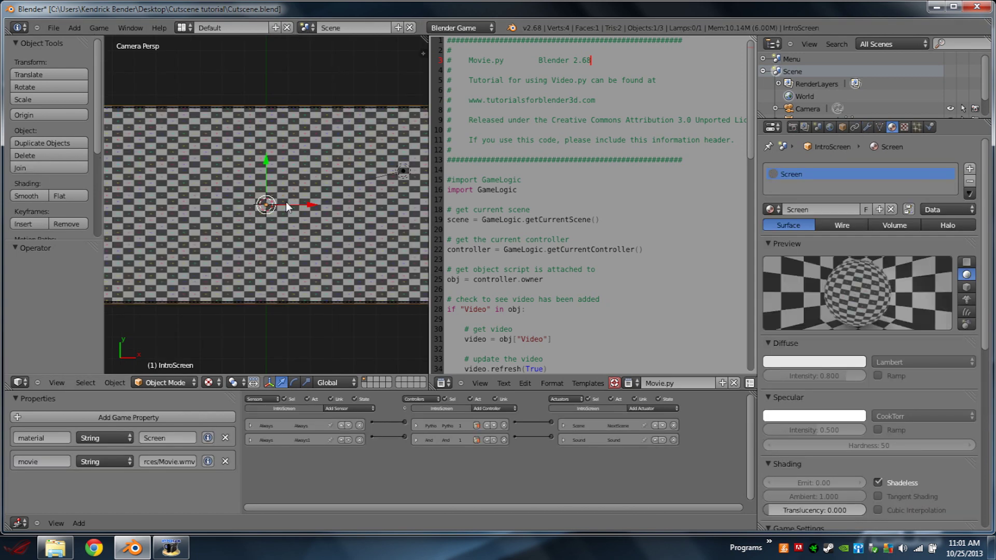
key(ctrl+Up)
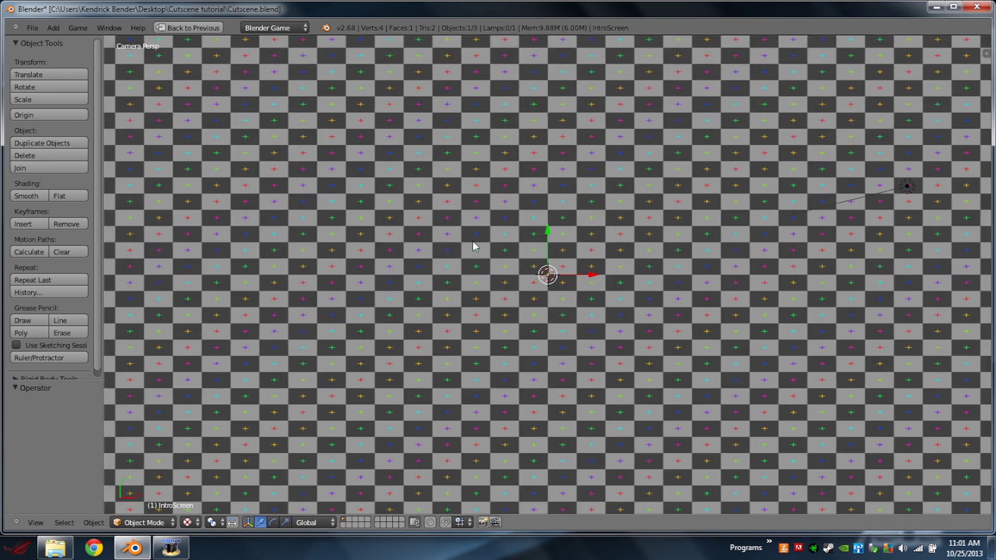
Play the game preview, stop it with Esc, and restore the split layout with Back to Previous.
key(p)
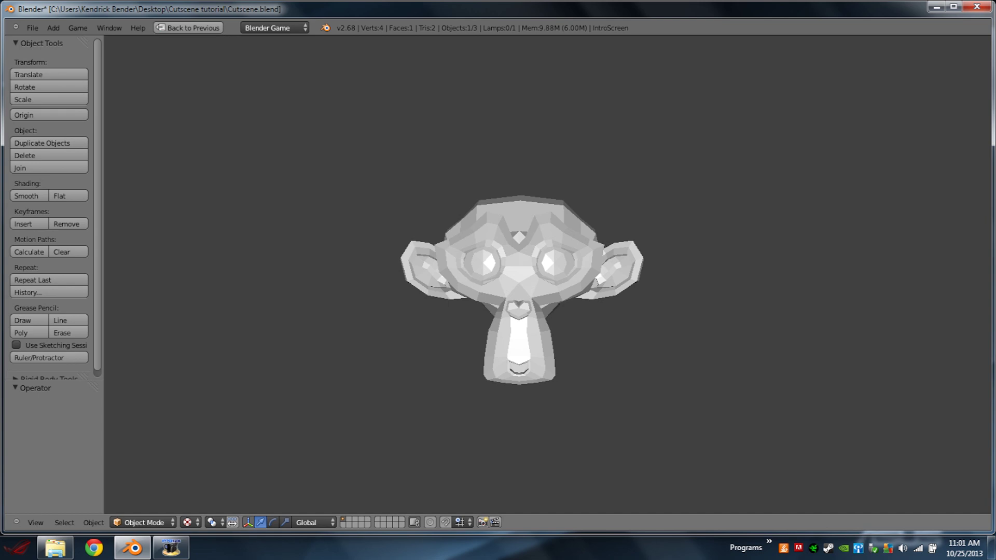
key(Escape)
click(188, 27)
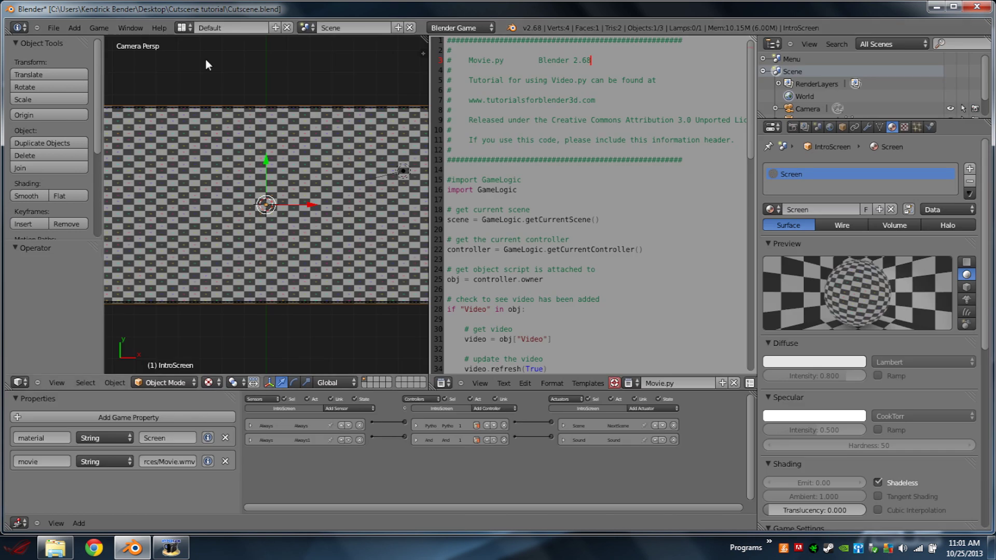
Start a new file from the start-up file.
click(54, 28)
click(66, 44)
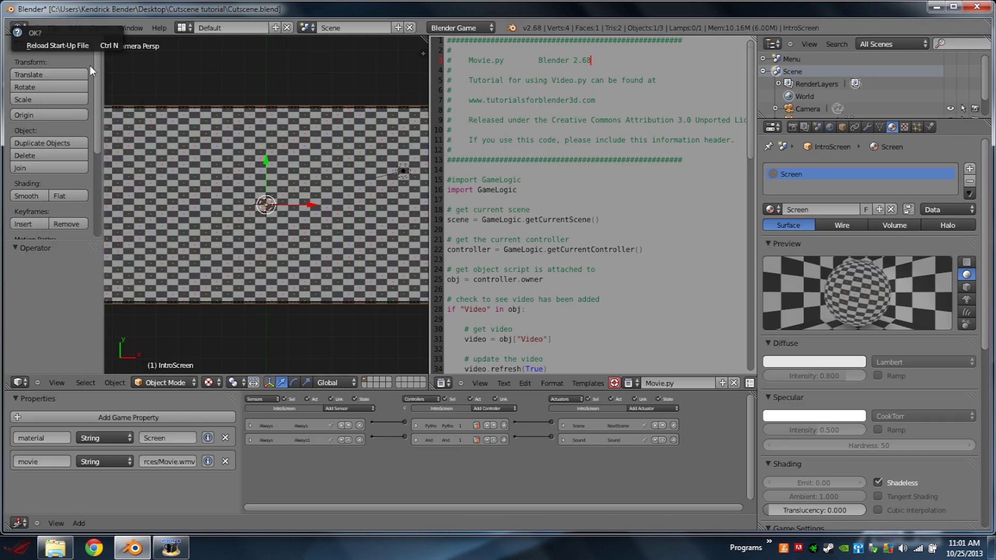
click(55, 28)
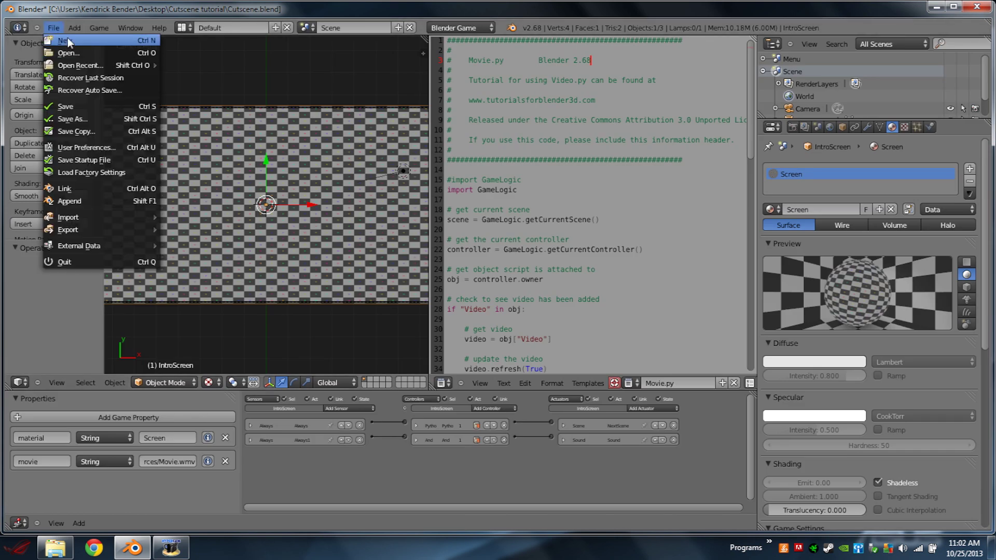
click(67, 40)
click(91, 45)
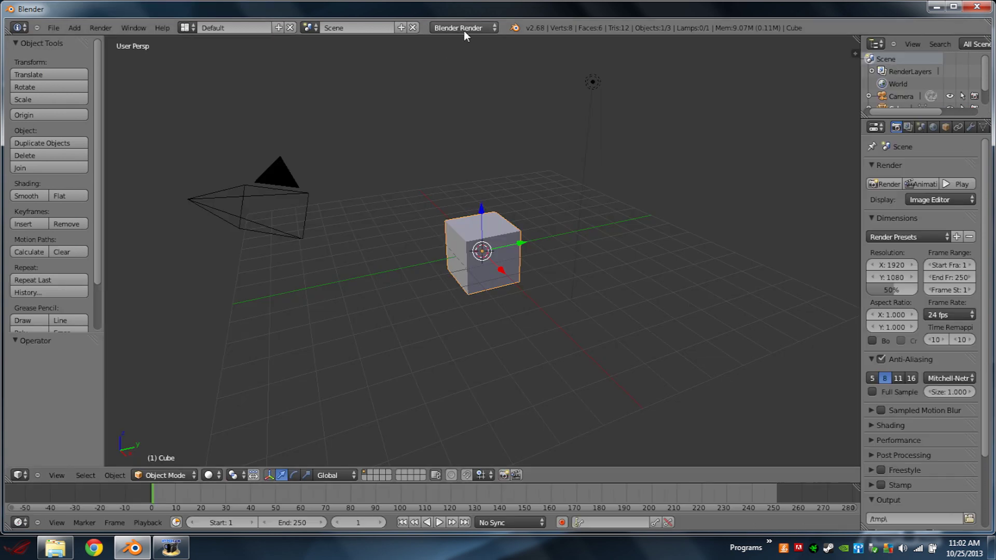
Set the render engine to Blender Game and make the enlarged bottom area a Logic Editor.
click(458, 28)
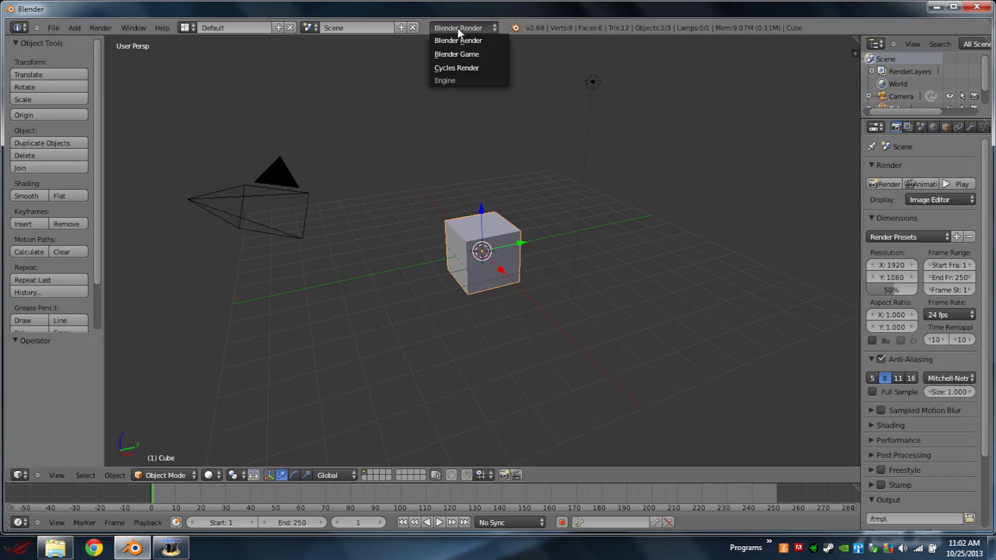
click(455, 55)
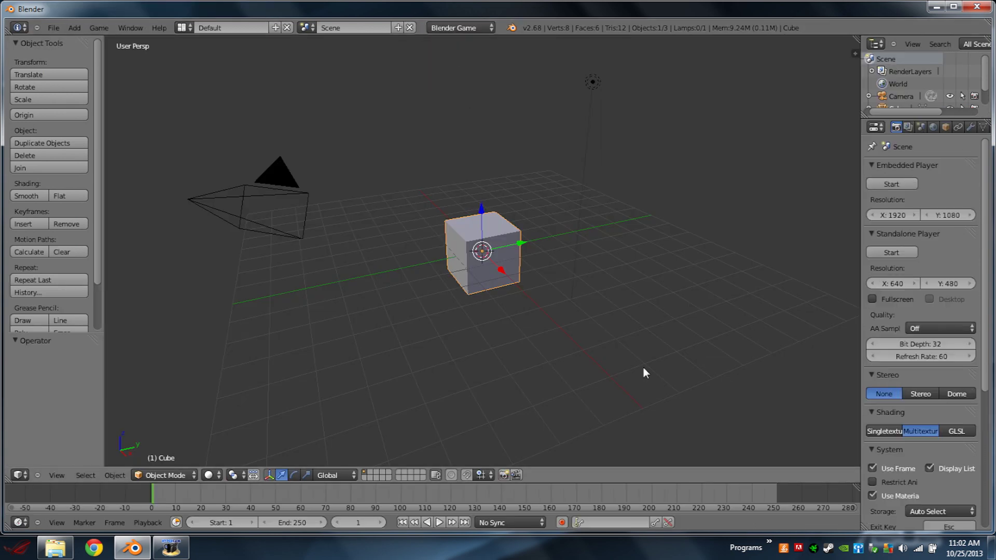
drag(676, 482, 671, 353)
click(20, 523)
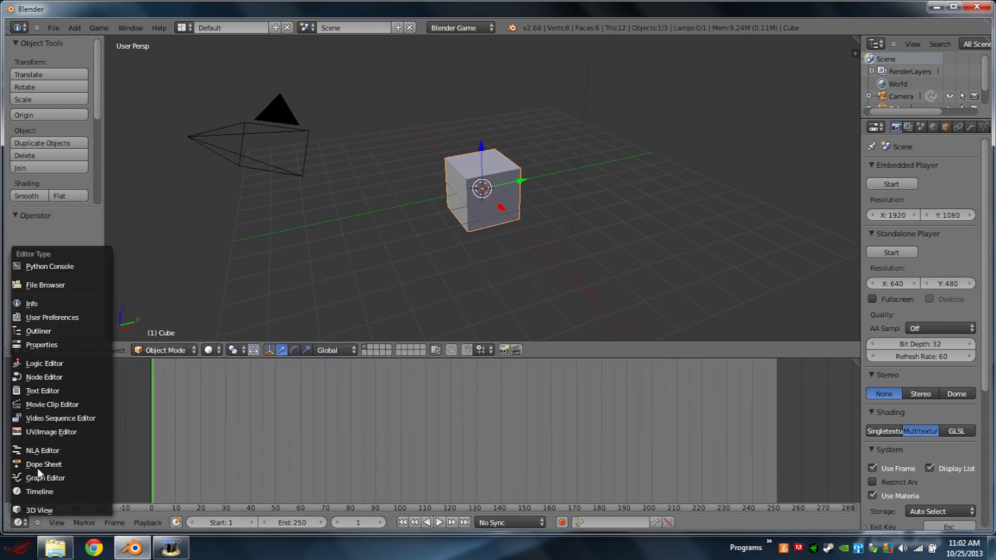
click(56, 365)
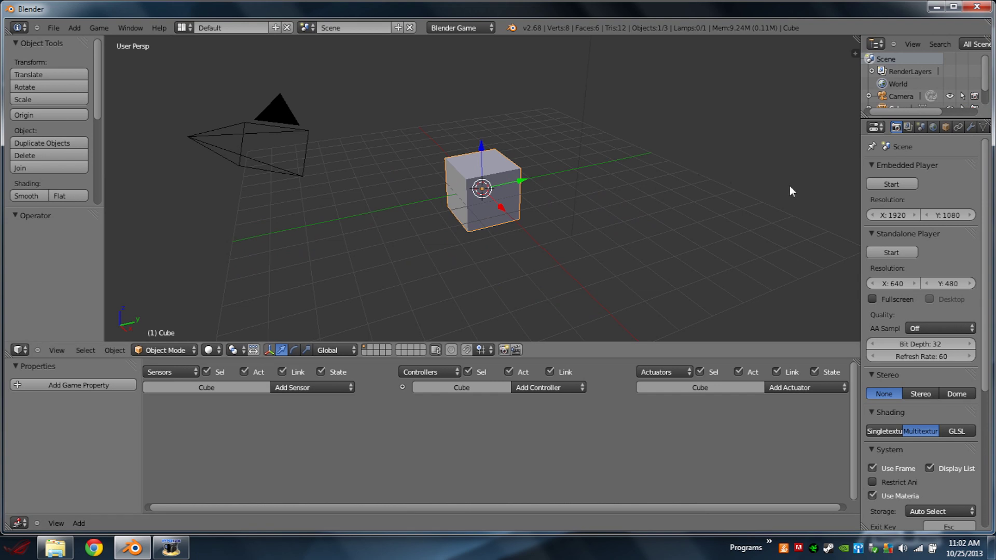
Delete the default cube and add a plane at the scene origin.
drag(860, 168, 748, 168)
scroll(368, 196, up, 3)
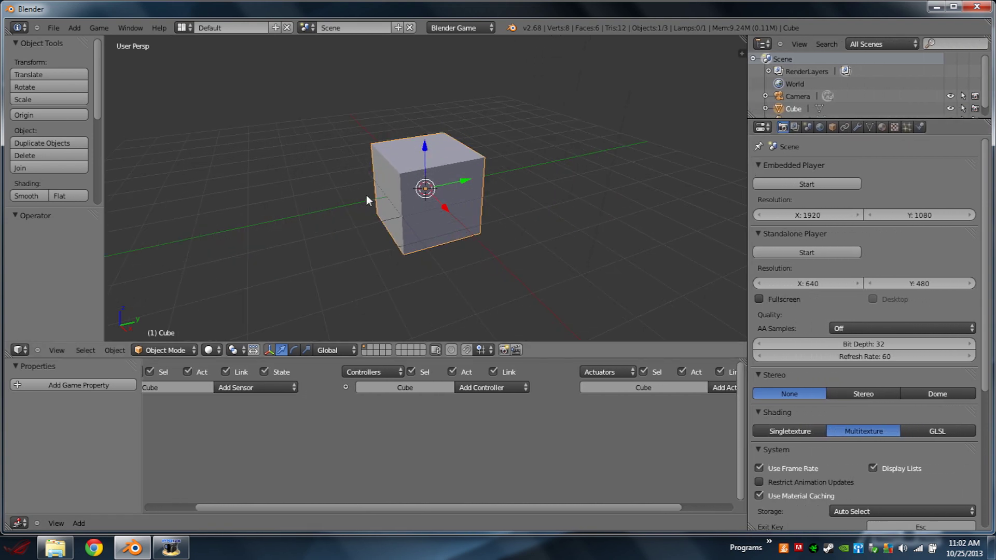
key(x)
click(437, 199)
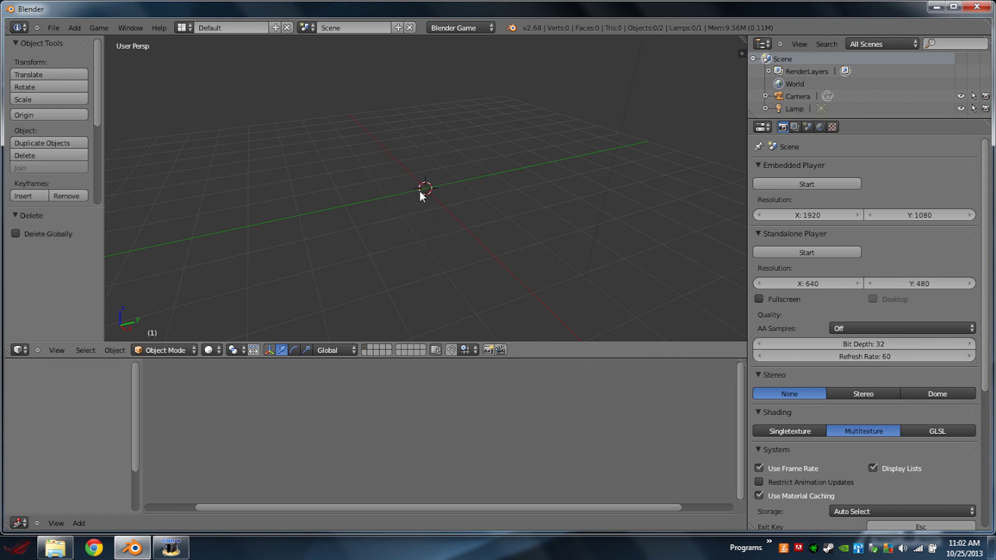
key(shift+a)
mouse_move(422, 193)
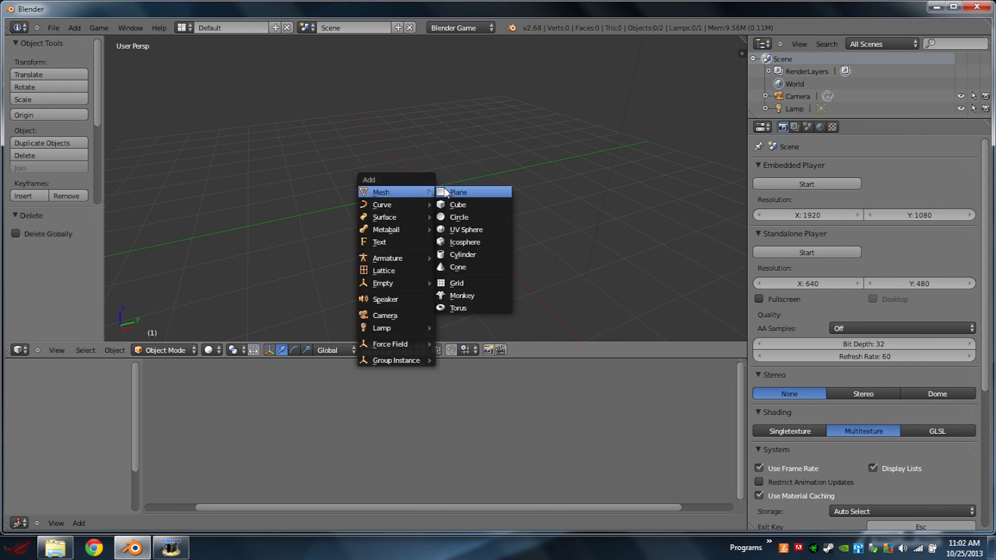
click(461, 193)
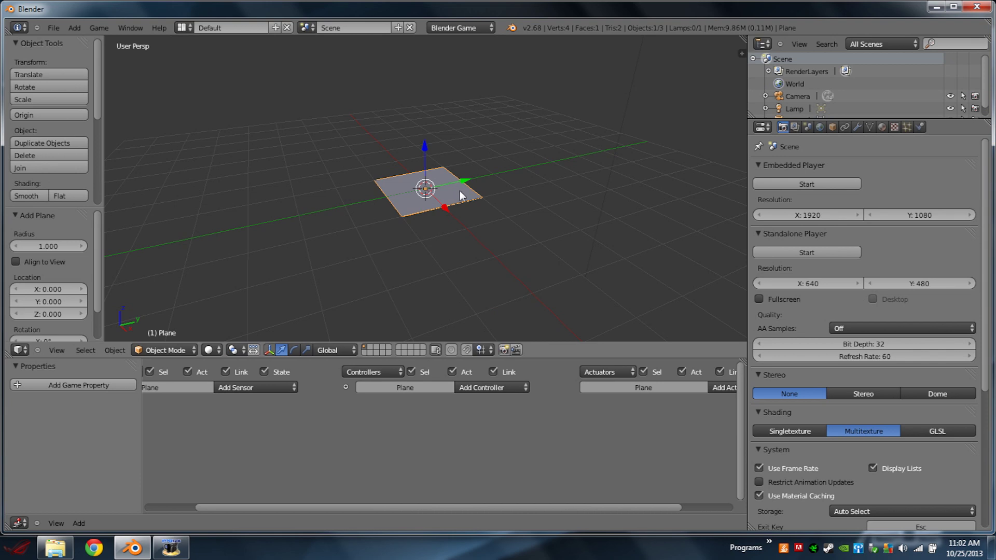
Set the plane's dimensions to X 16 and Y 9 in the N panel.
key(n)
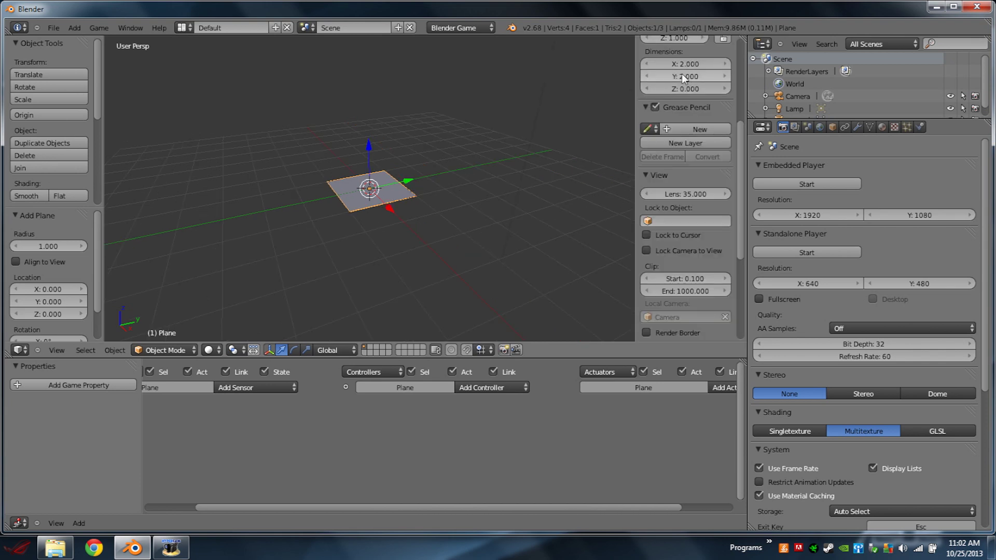
scroll(699, 193, up, 5)
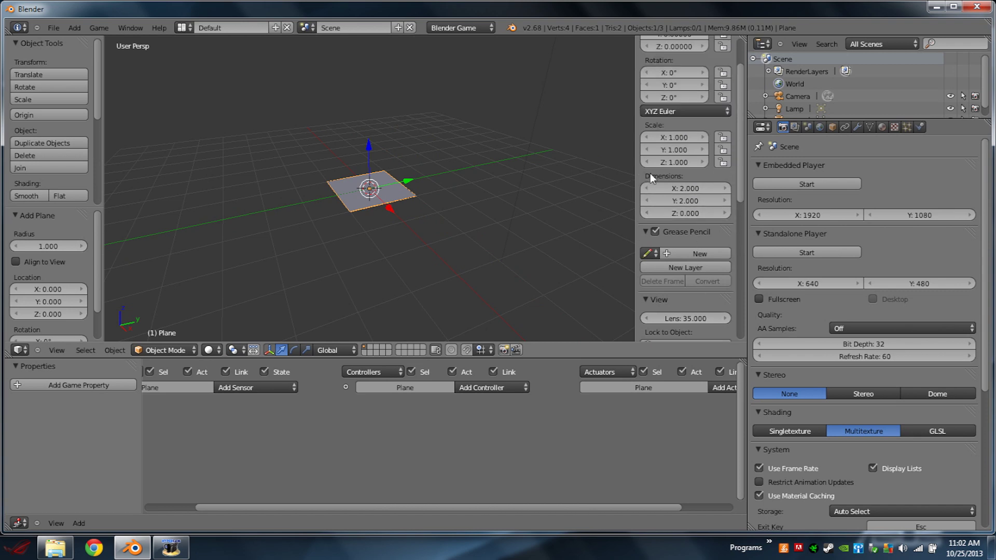
click(689, 188)
text(16)
key(Return)
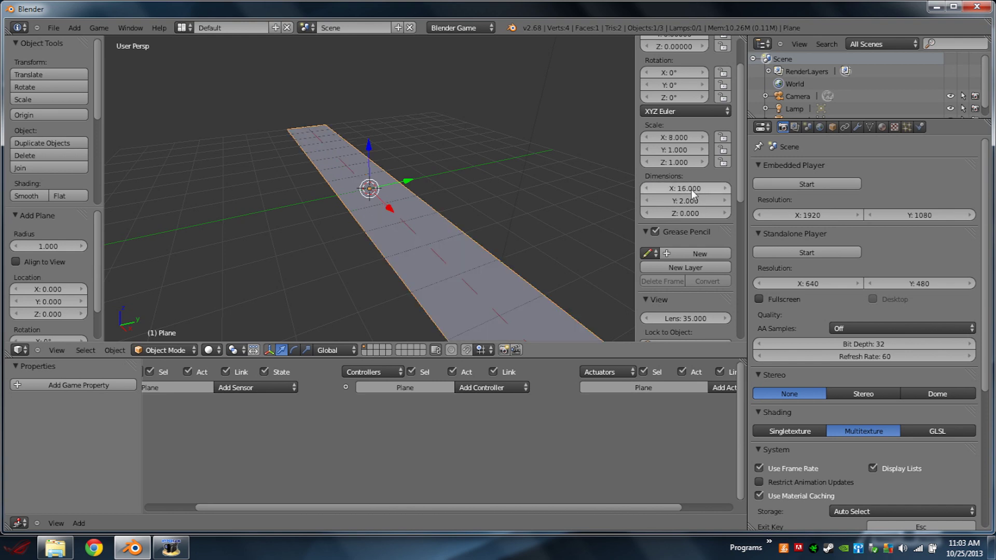
click(691, 201)
text(9)
key(Return)
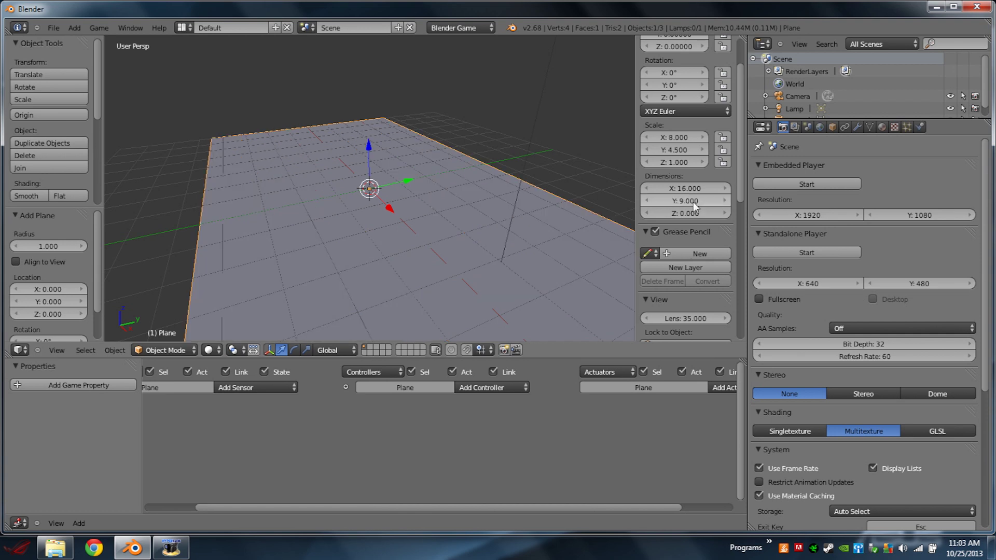
scroll(374, 194, down, 3)
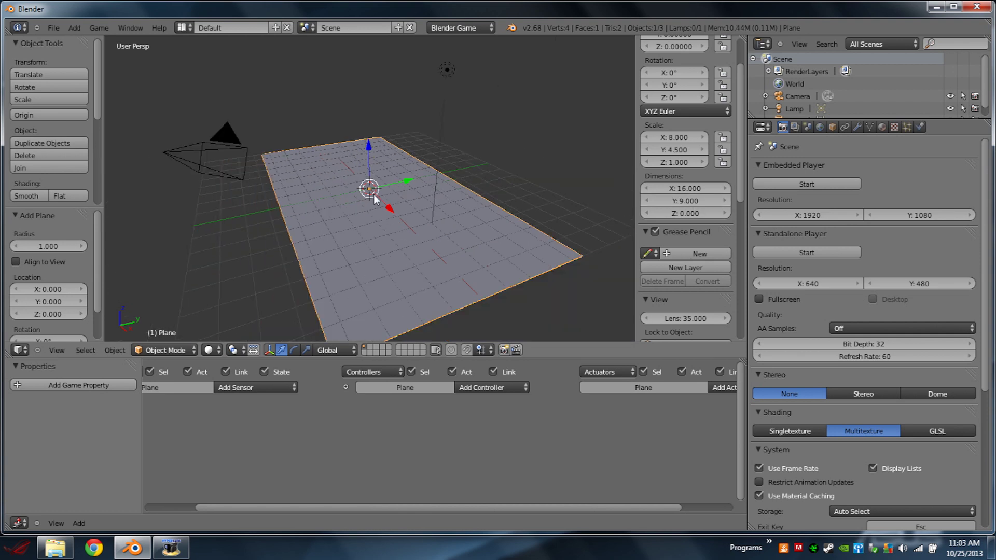
Align the camera to the top view and move it along its local Z axis.
key(KP_7)
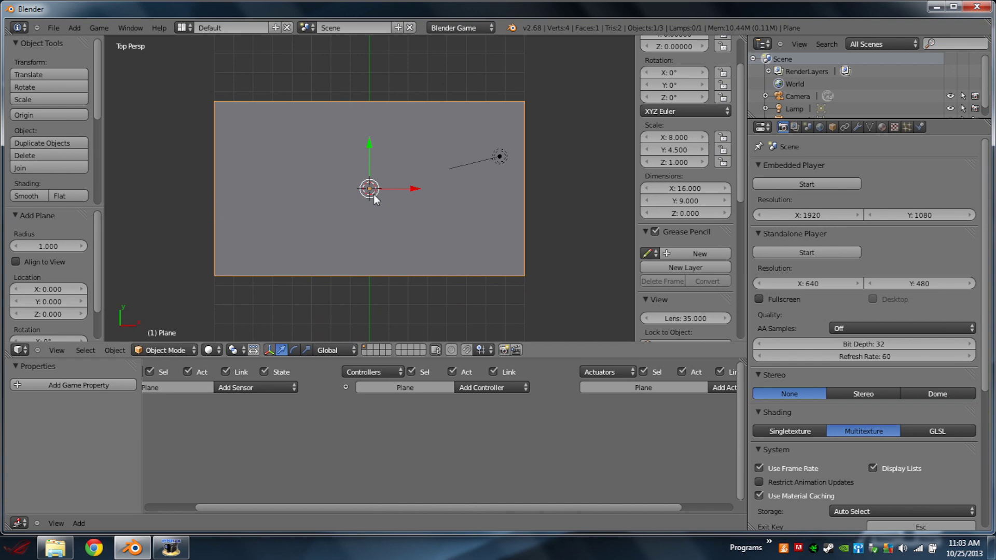
key(ctrl+alt+KP_0)
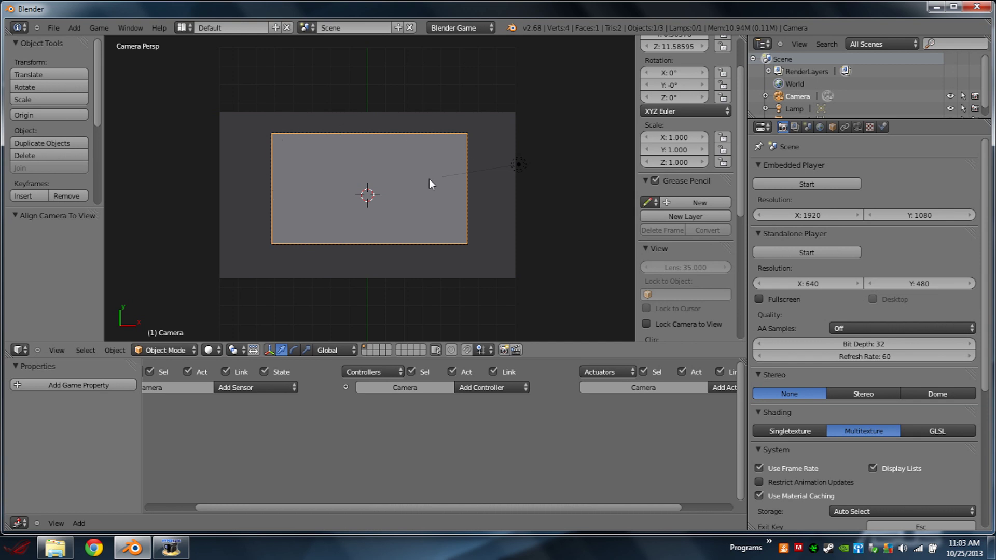
key(g)
key(z)
key(z)
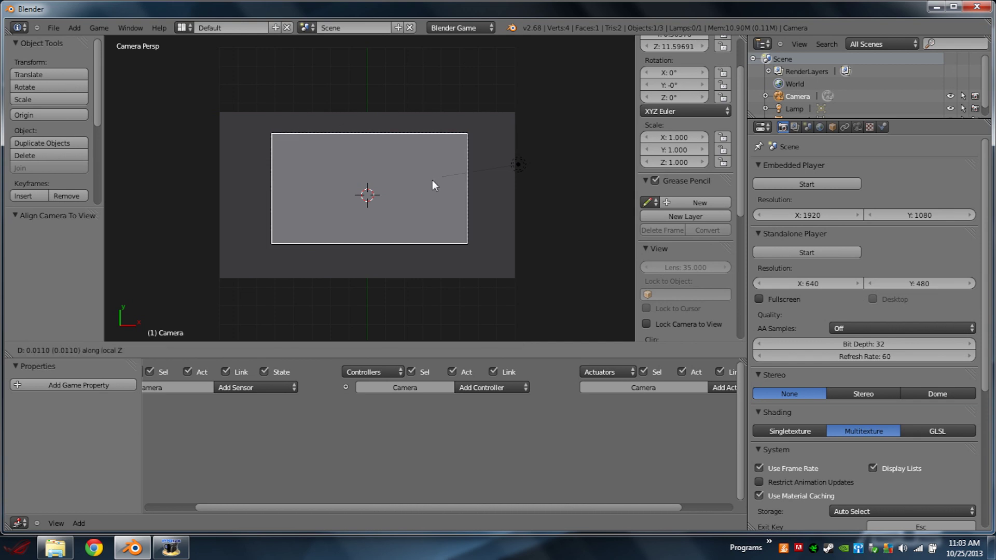
click(443, 222)
key(g)
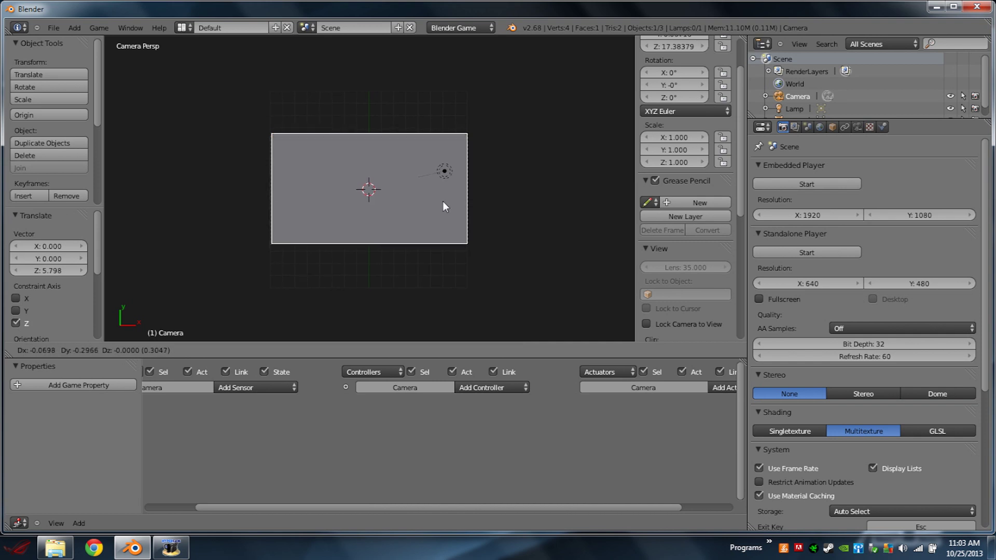
click(441, 206)
key(Home)
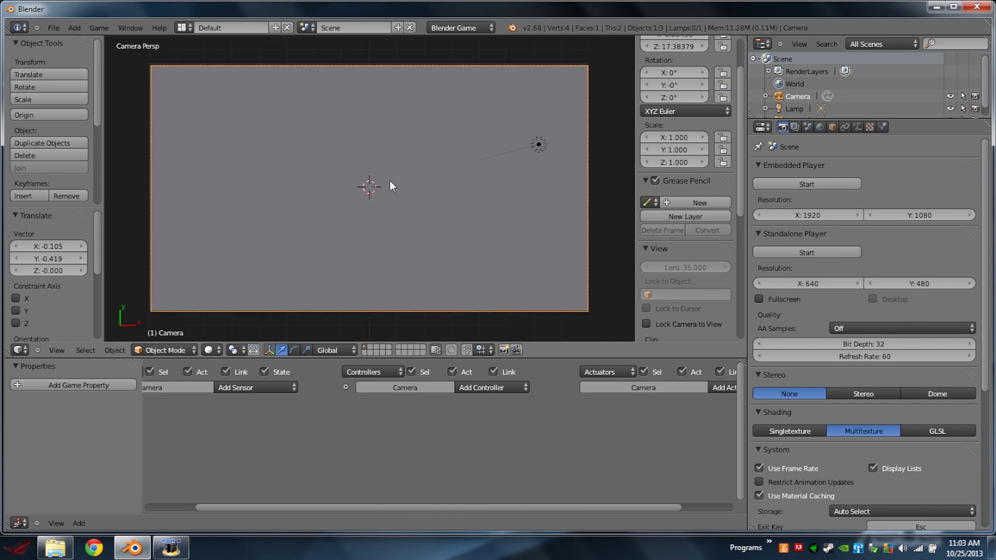
Move the camera again along local Z and nudge it so the plane fills the frame.
key(g)
key(z)
key(z)
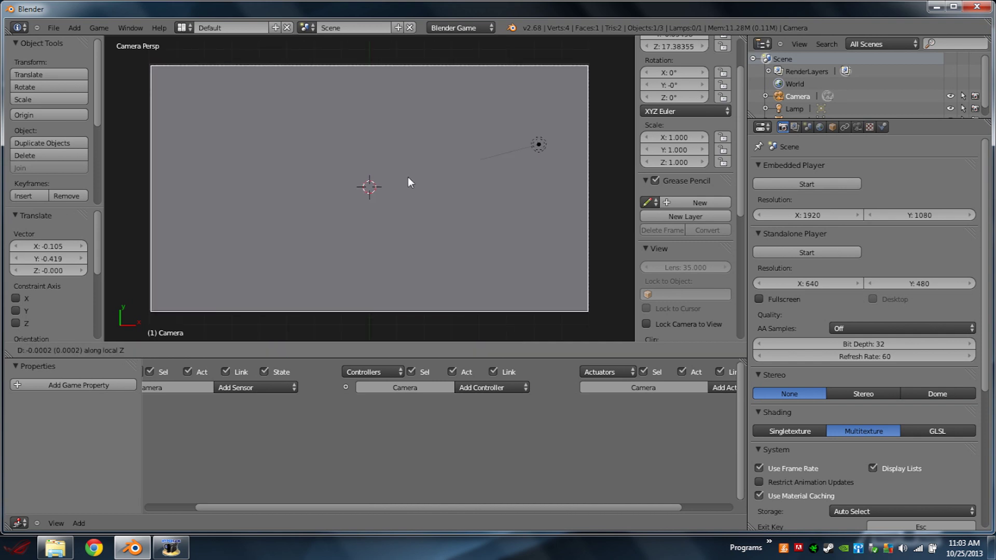
click(411, 168)
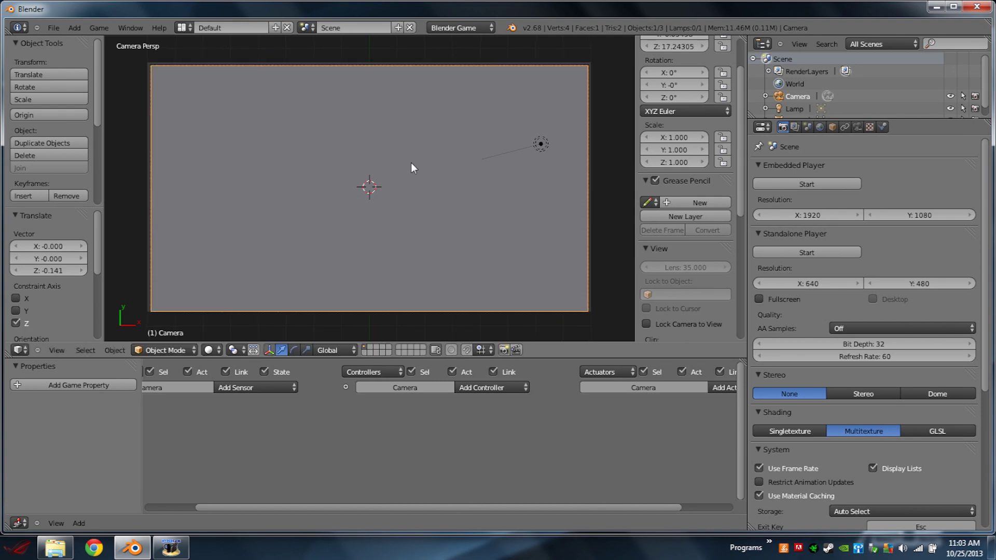
key(g)
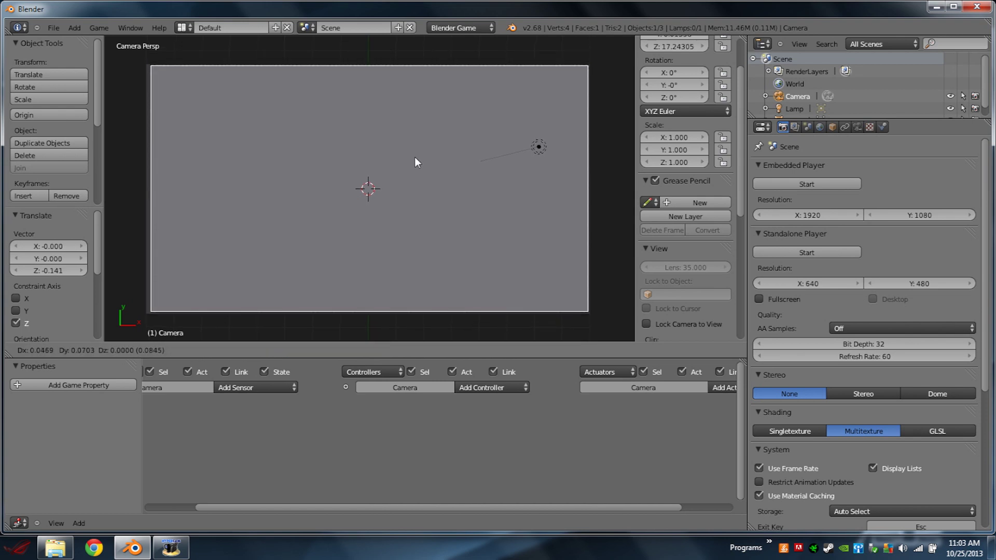
click(414, 158)
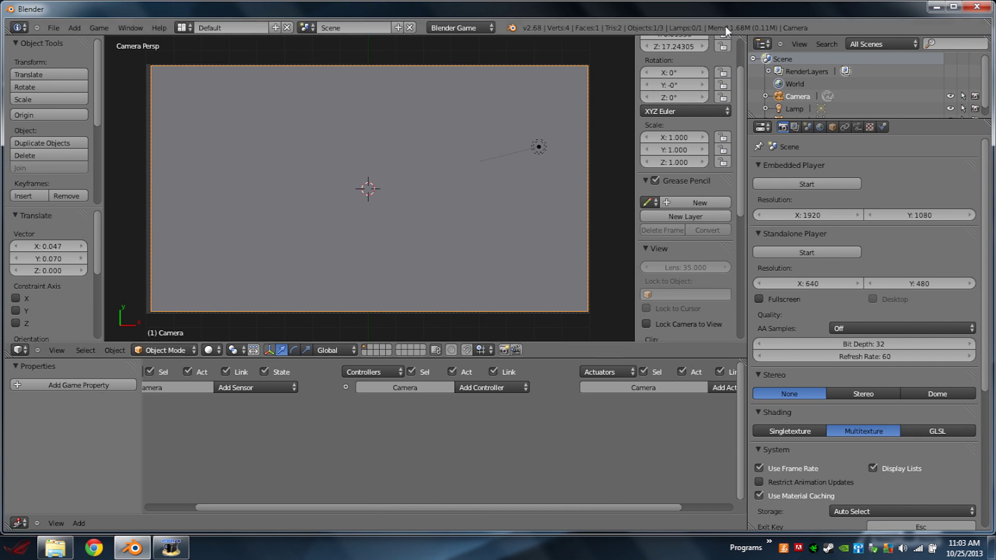
drag(742, 40, 436, 52)
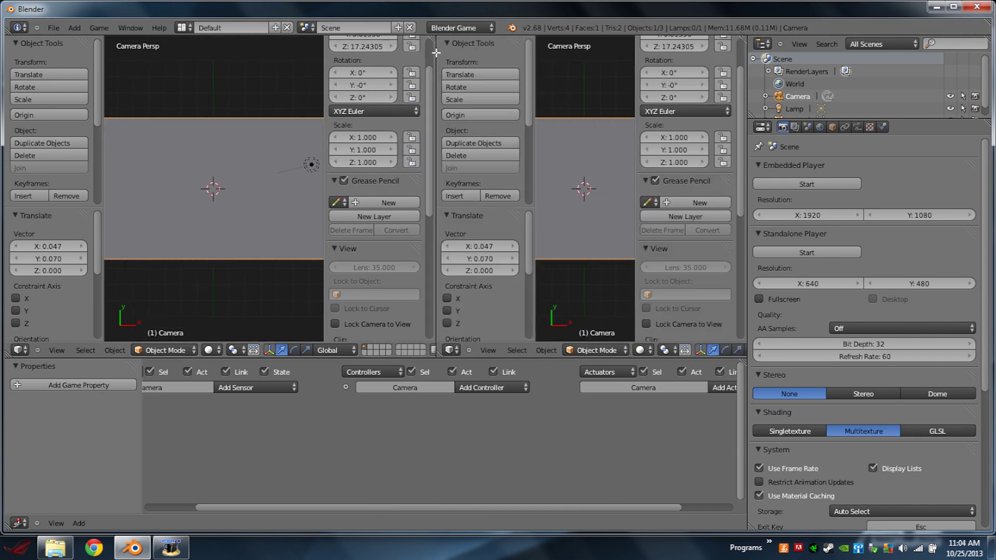
Make the right area a UV/Image Editor and create a UV Grid image named Screen1.
click(447, 349)
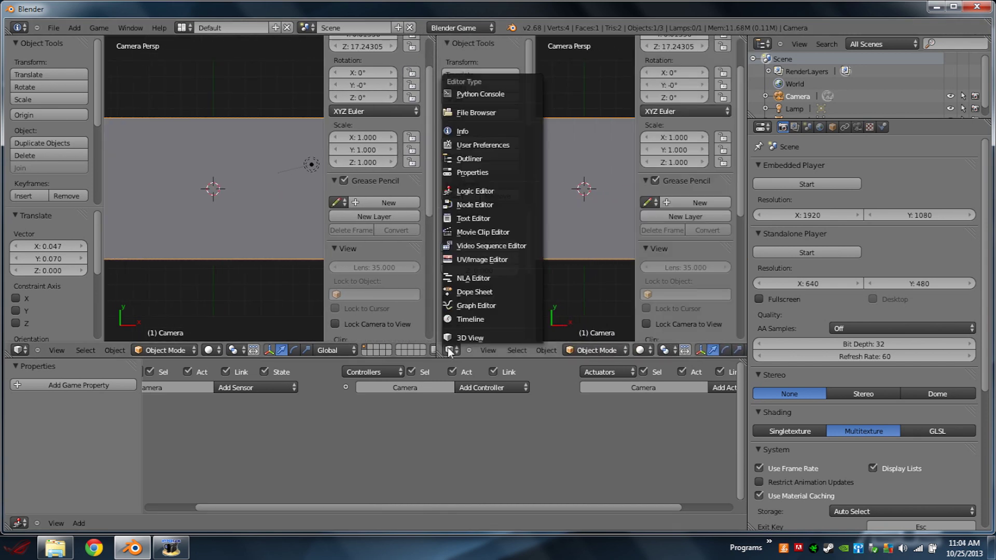
click(453, 257)
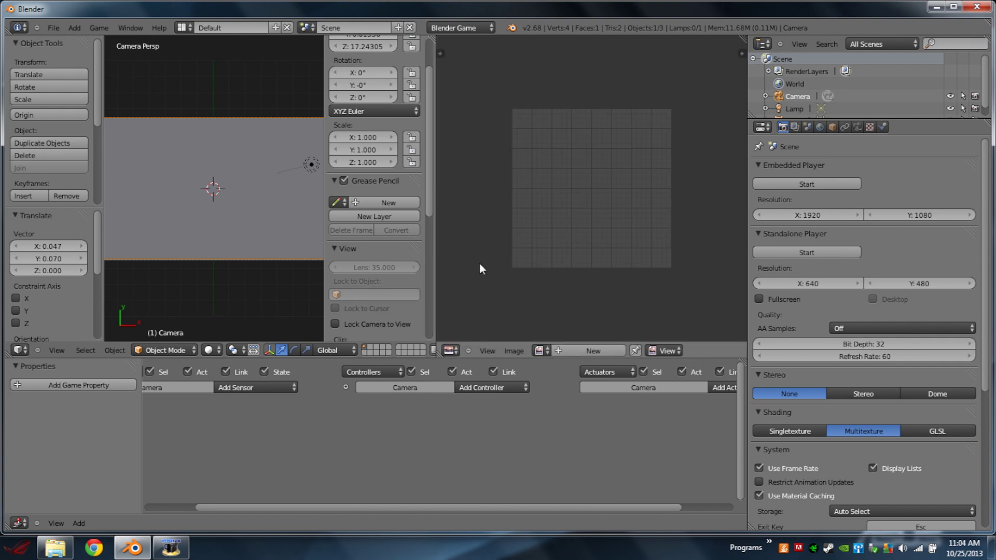
click(509, 349)
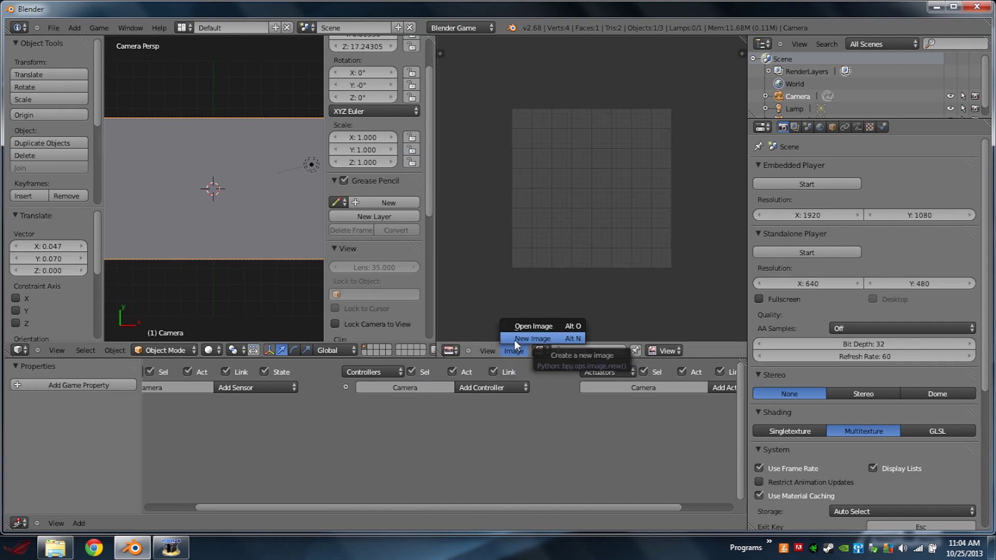
click(515, 340)
click(534, 330)
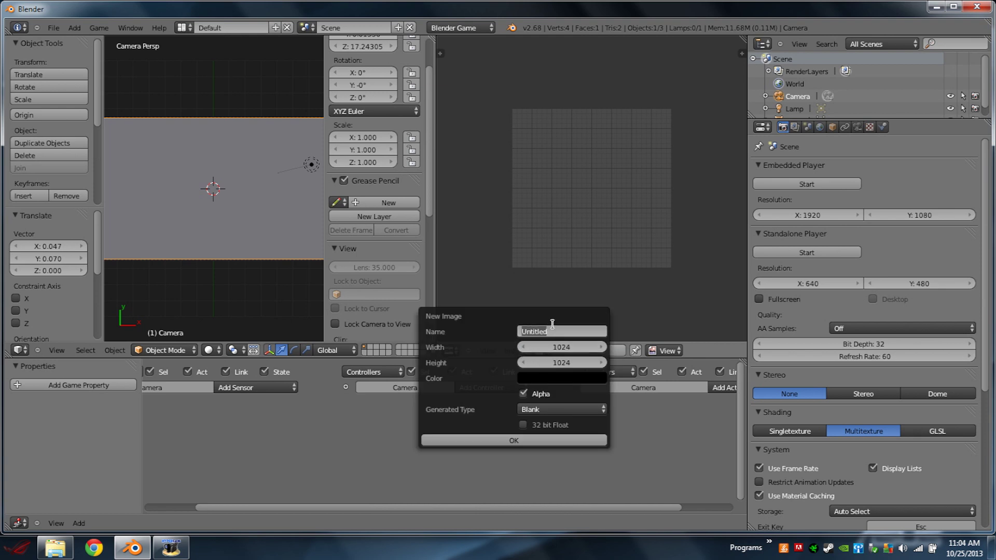
text(Screen1)
key(Return)
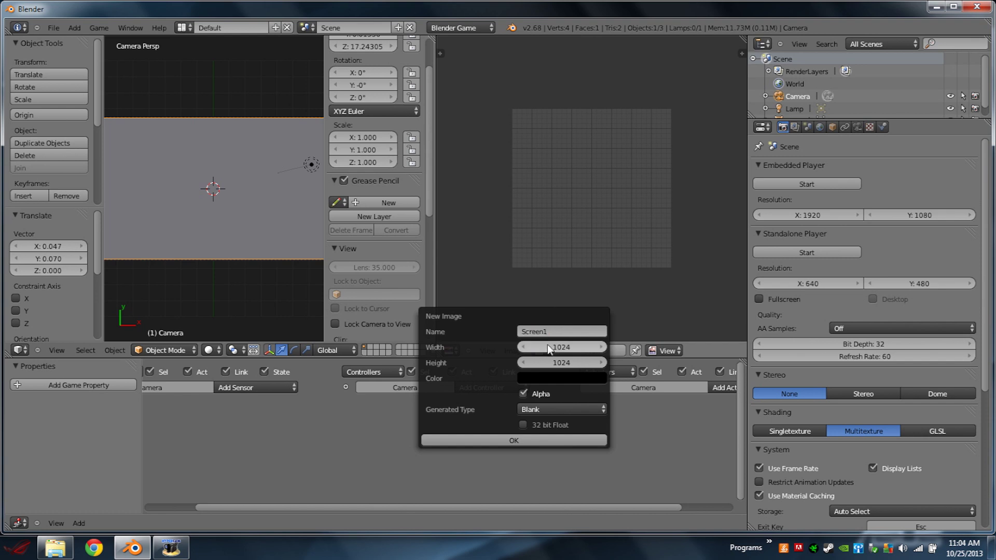
click(540, 409)
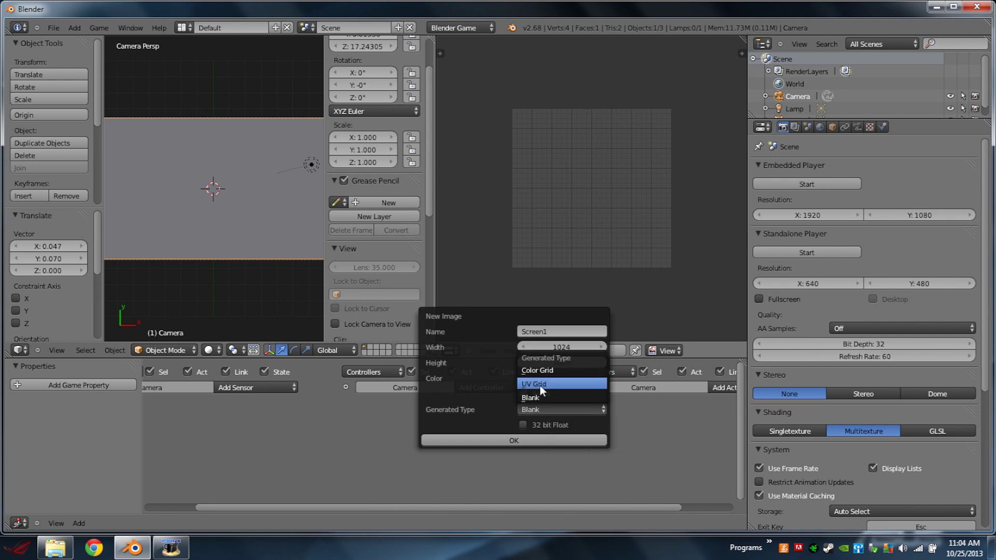
click(537, 384)
click(540, 439)
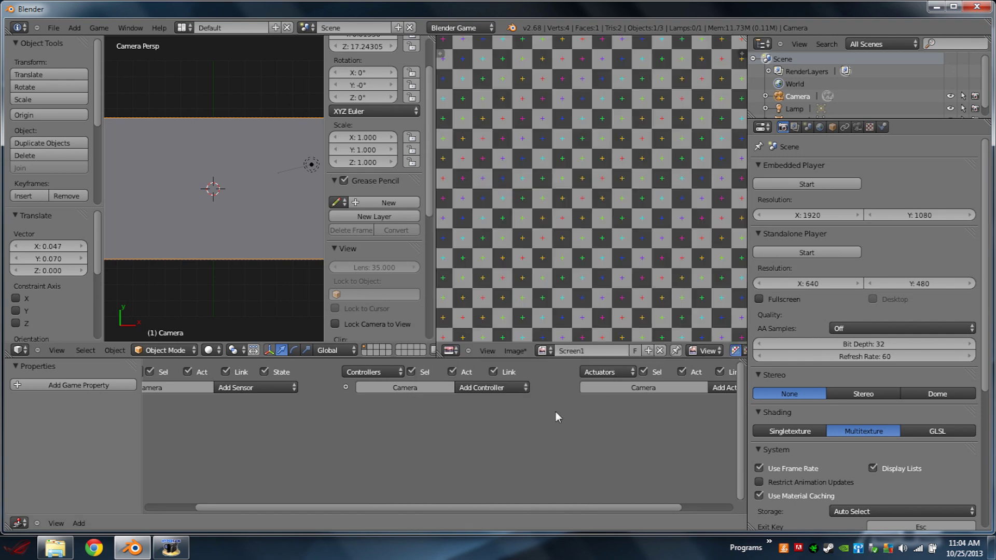
Widen the 3D view and select the plane.
scroll(652, 214, down, 4)
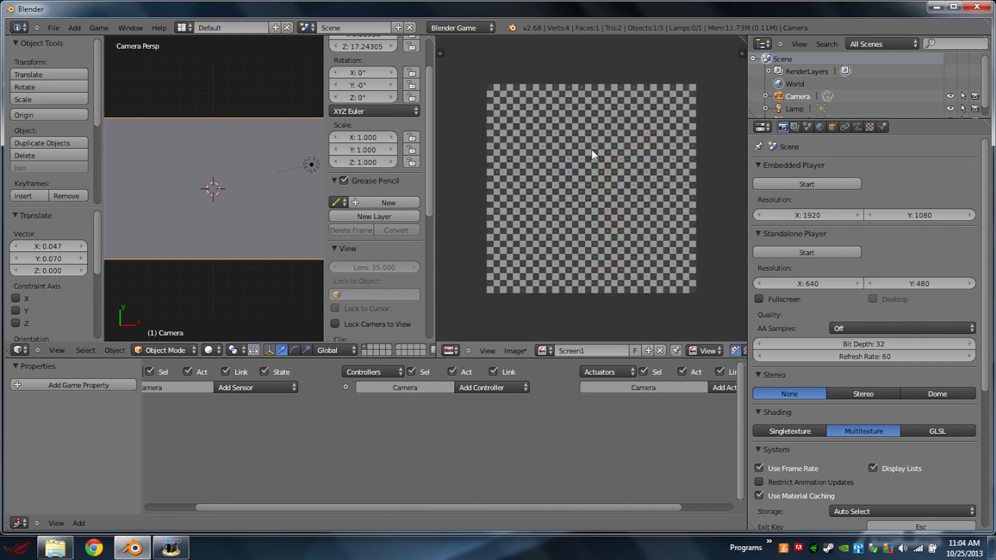
drag(326, 147, 438, 155)
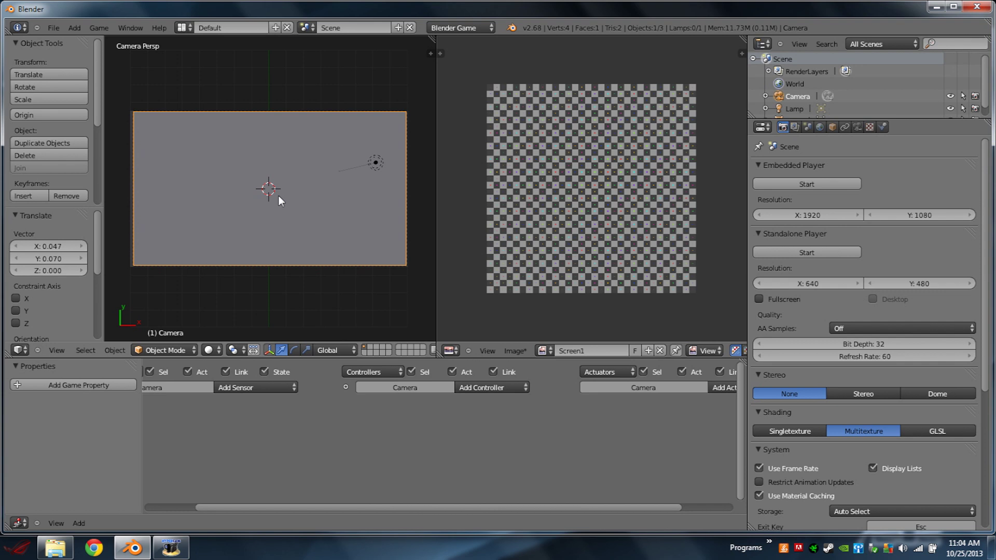
right_click(256, 192)
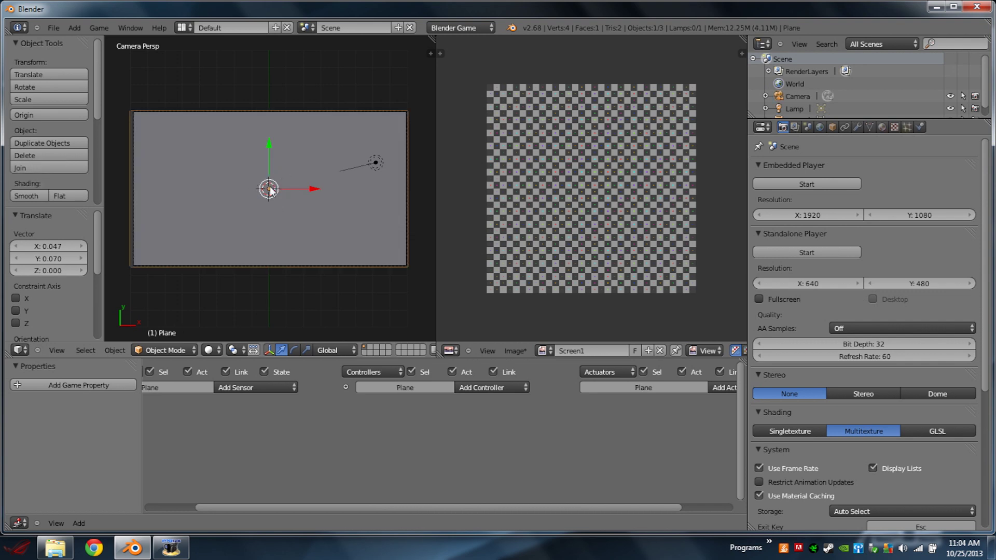
In Edit Mode, project the plane's UVs from view to the image bounds, then return to Object Mode.
key(Tab)
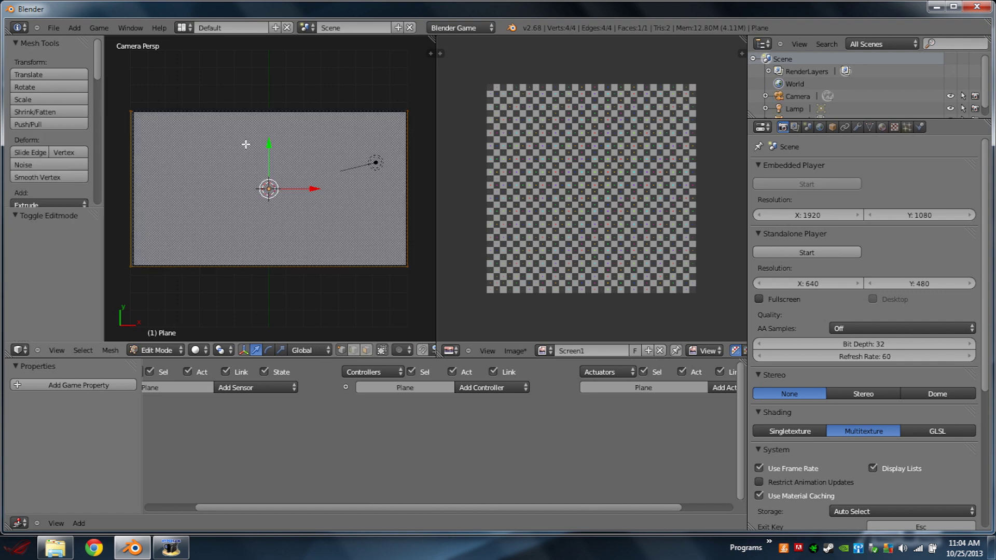
key(u)
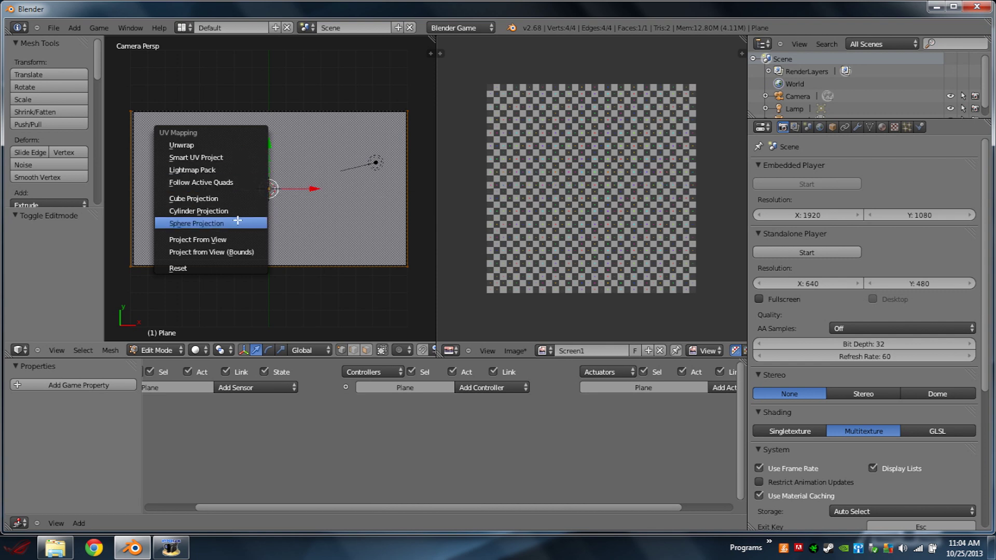
click(223, 253)
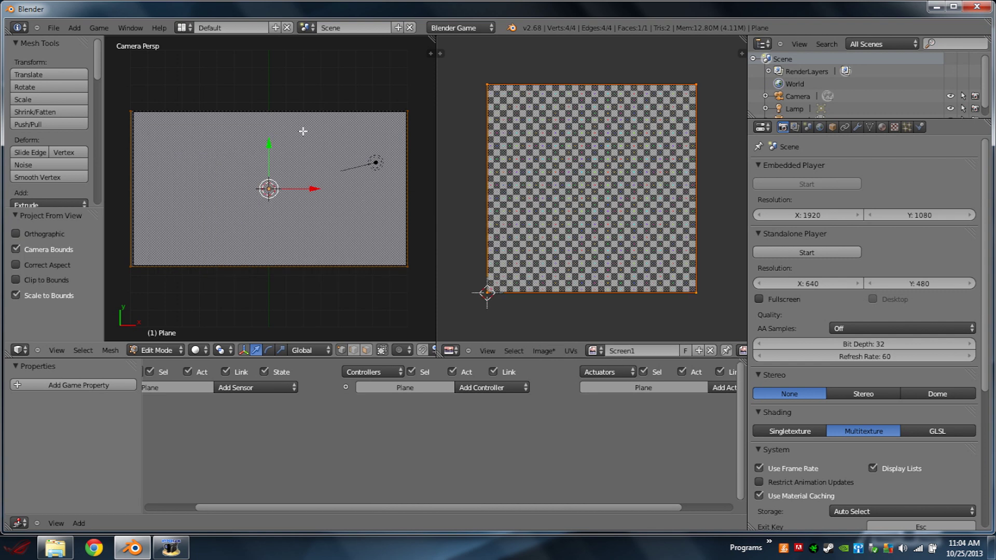
key(Tab)
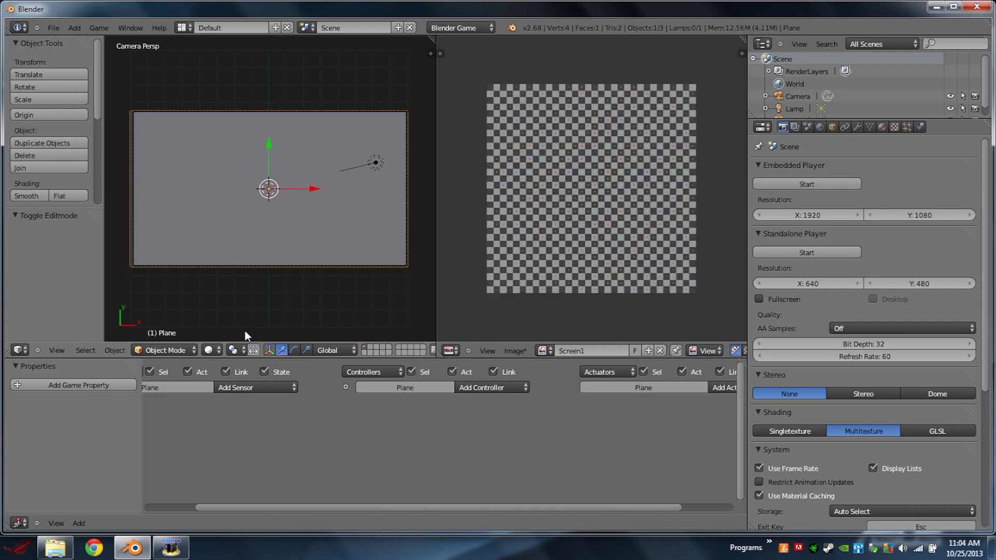
click(220, 350)
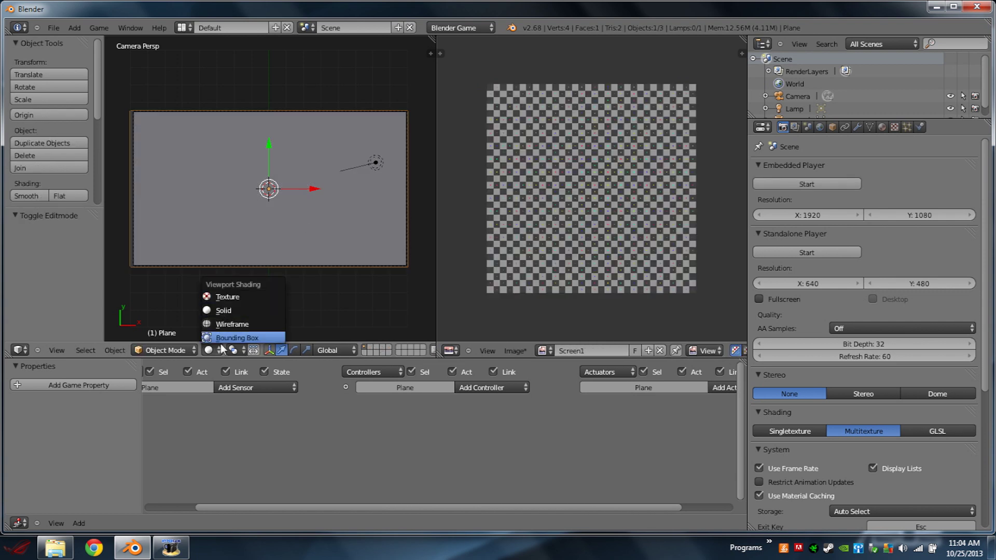
Switch viewport shading to Texture, set game shading to GLSL, and show the Material tab.
click(226, 297)
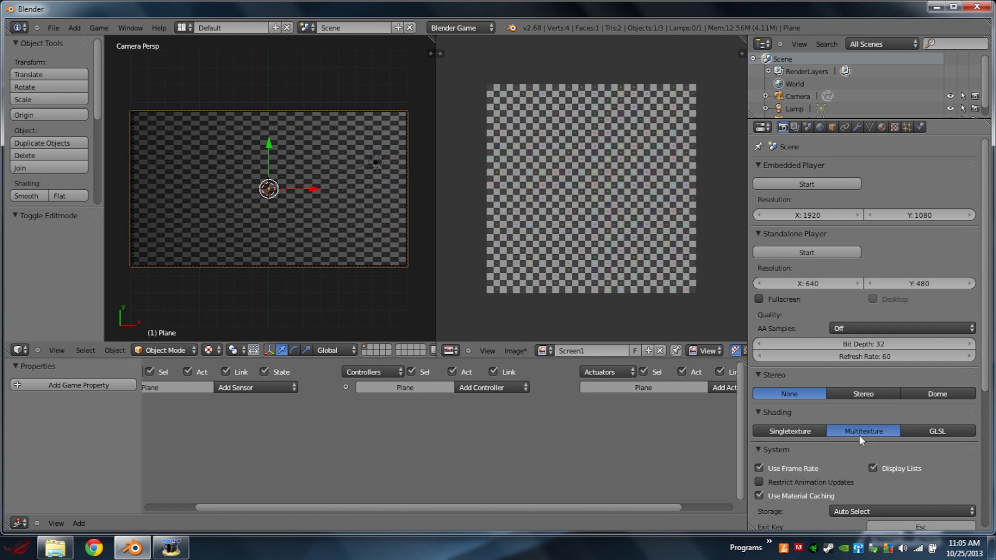
click(937, 431)
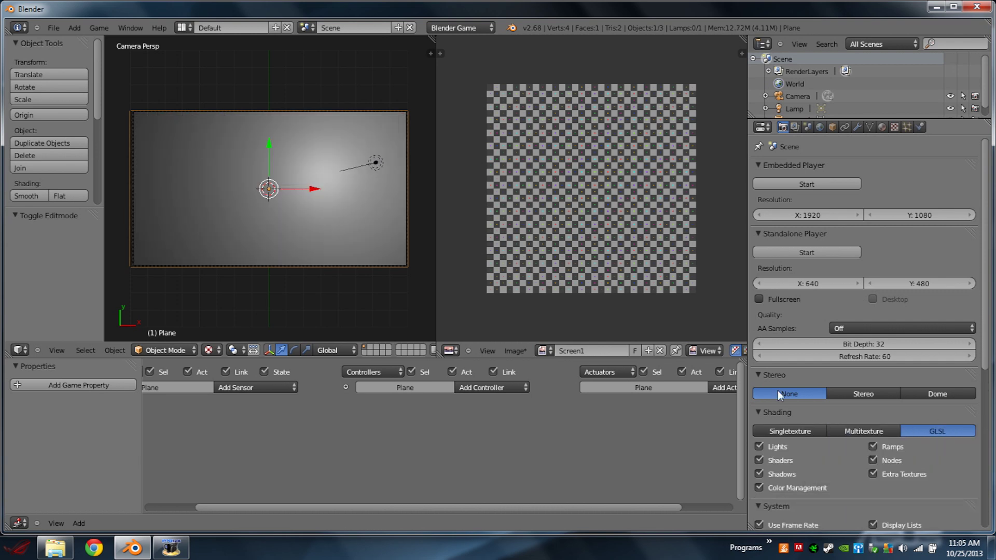
click(883, 128)
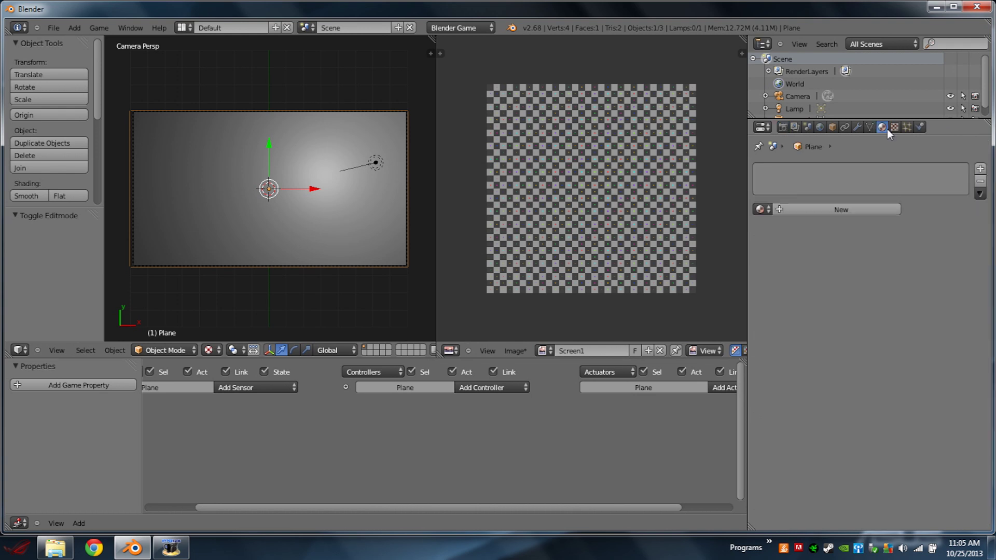
Create a new material for the plane named Screen1.
click(843, 211)
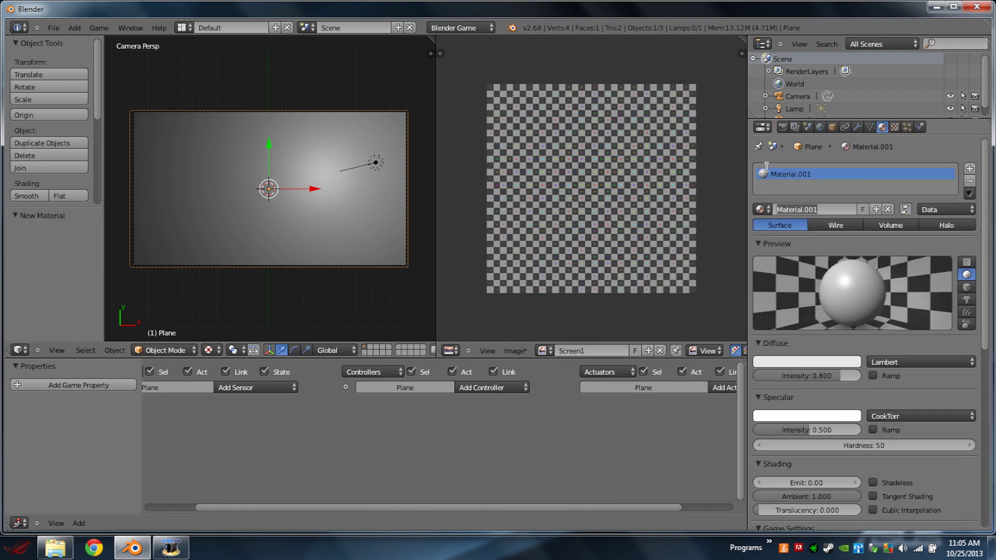
click(799, 209)
text(Screen1)
key(Return)
Add an Image or Movie texture that uses the Screen1 image.
click(894, 127)
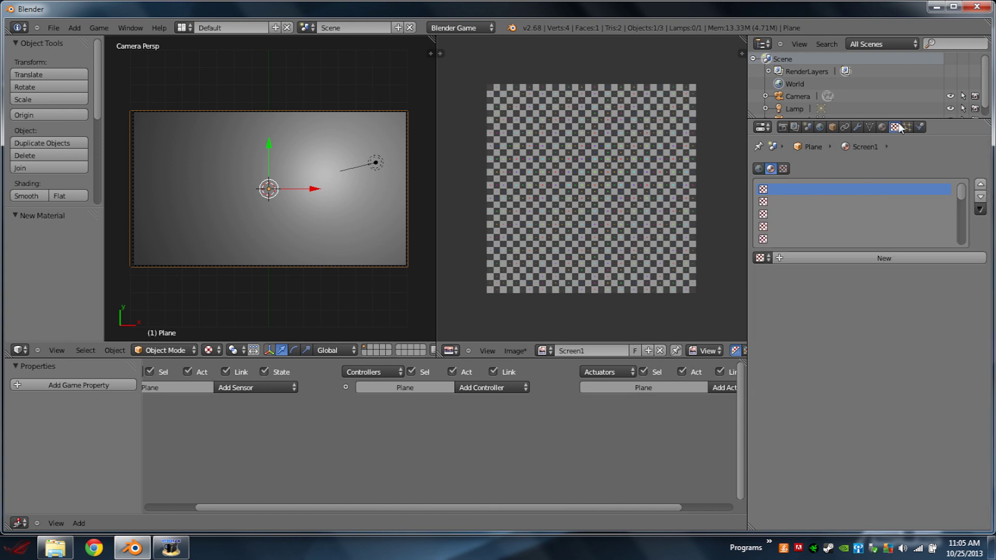
click(834, 257)
click(841, 271)
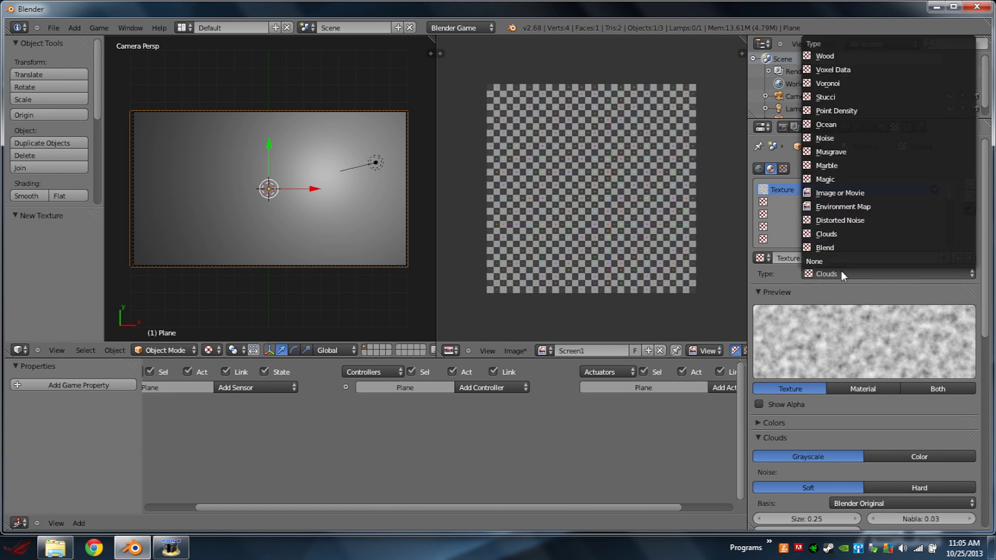
click(833, 194)
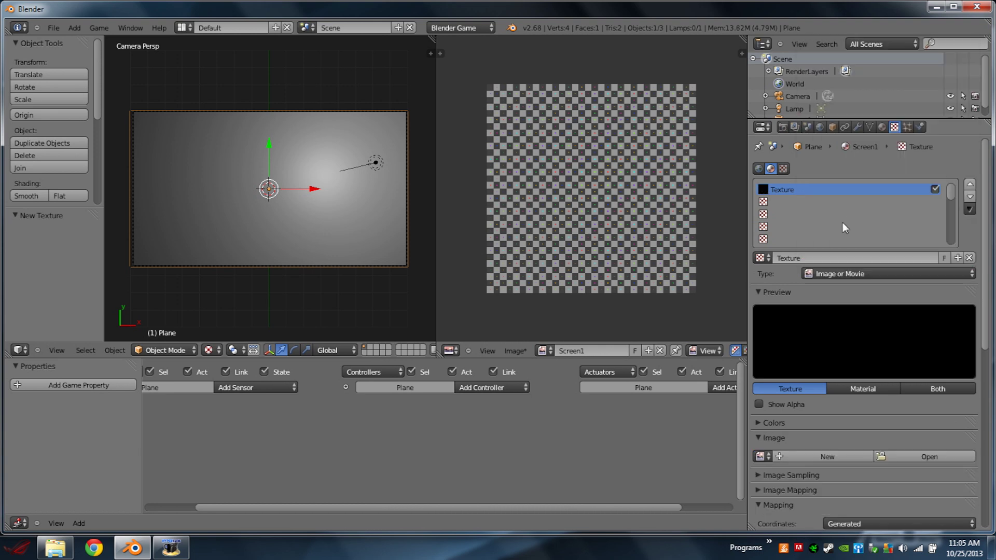
scroll(837, 245, down, 1)
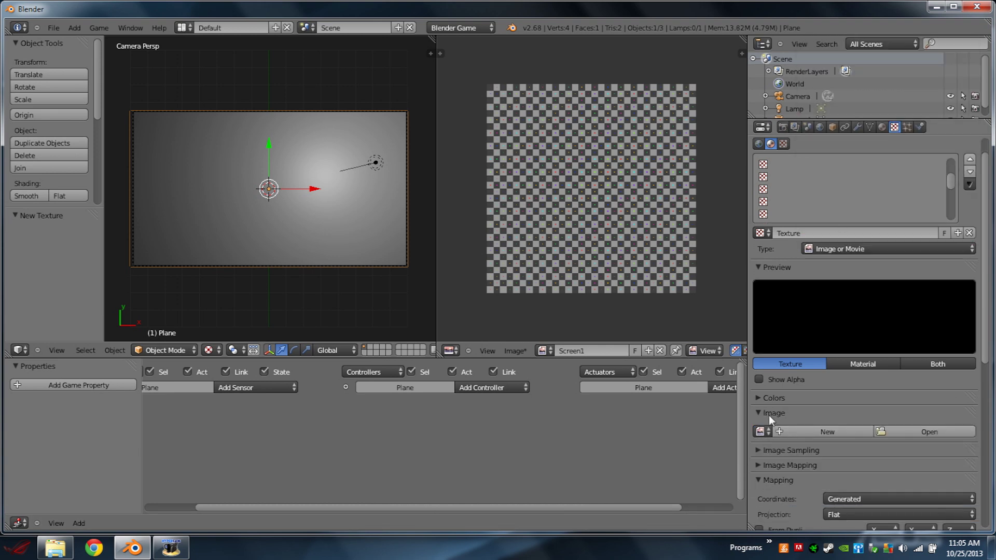
click(761, 431)
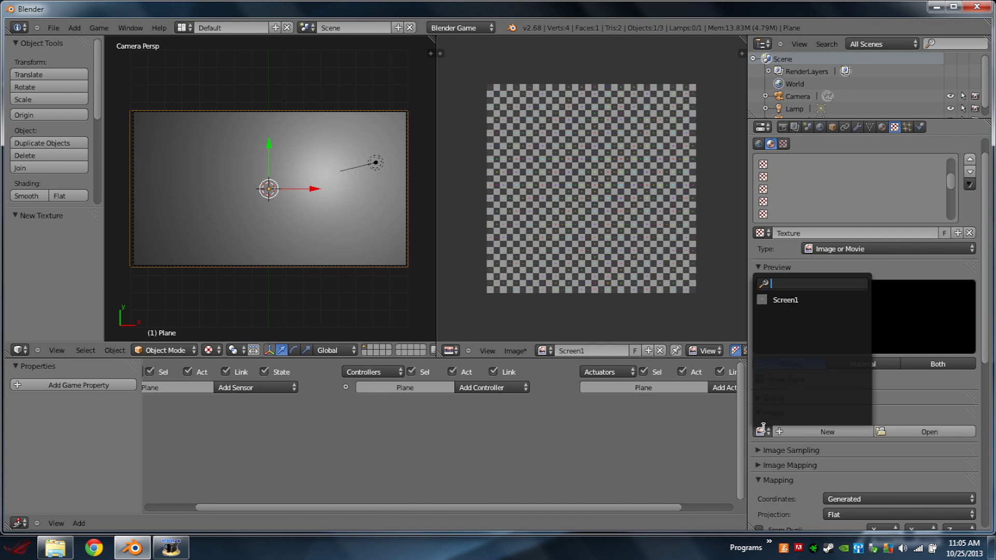
click(779, 300)
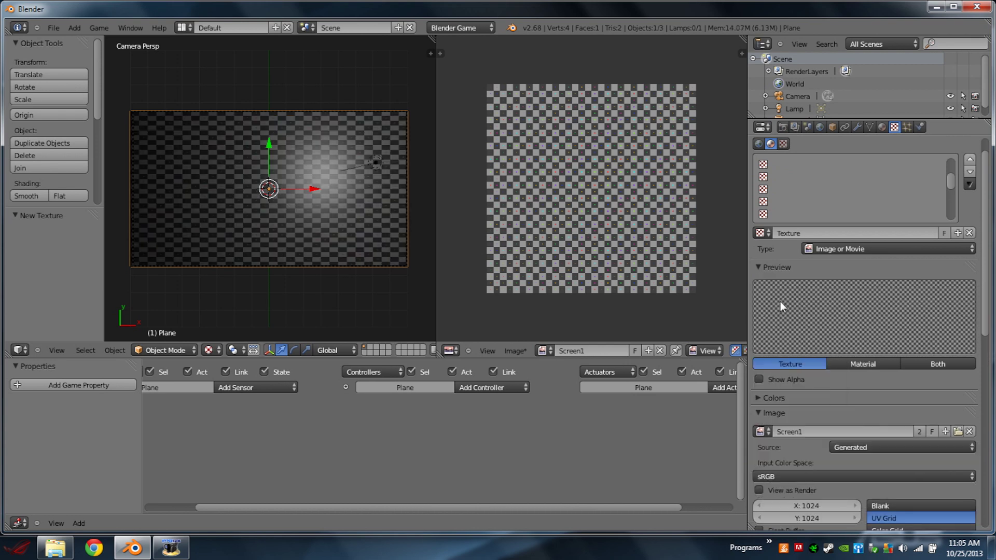
Set the texture mapping coordinates to UV and make the Screen1 material shadeless.
scroll(783, 363, down, 5)
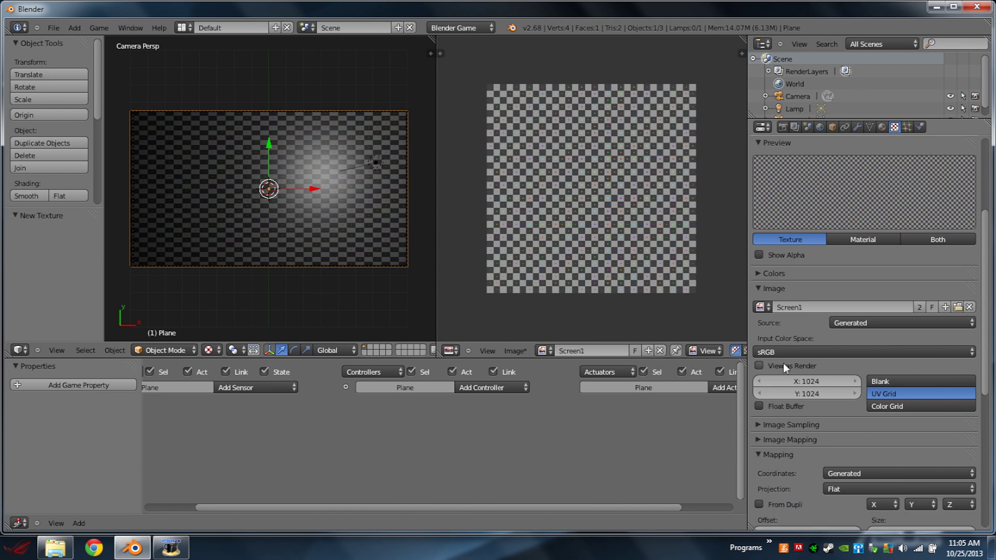
scroll(784, 368, down, 3)
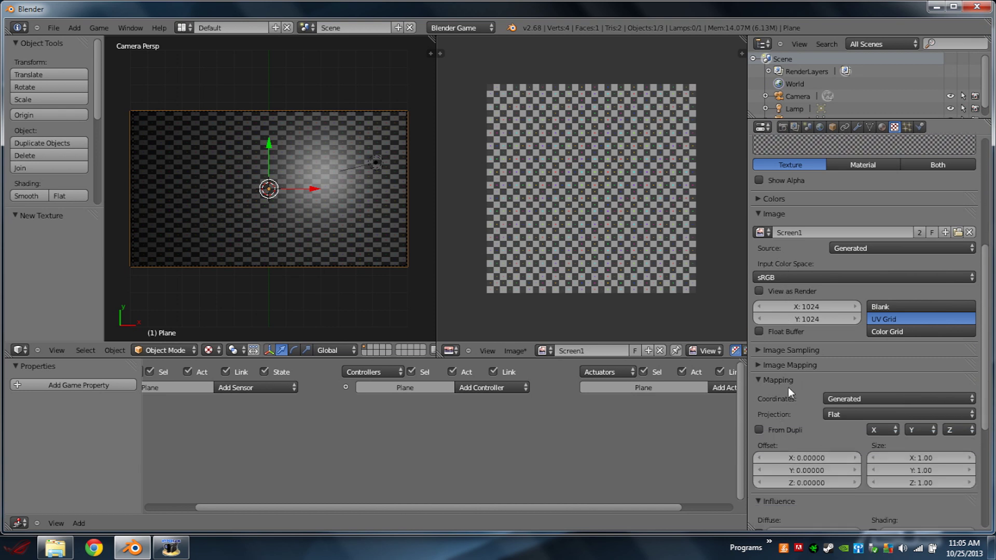
click(830, 397)
click(831, 346)
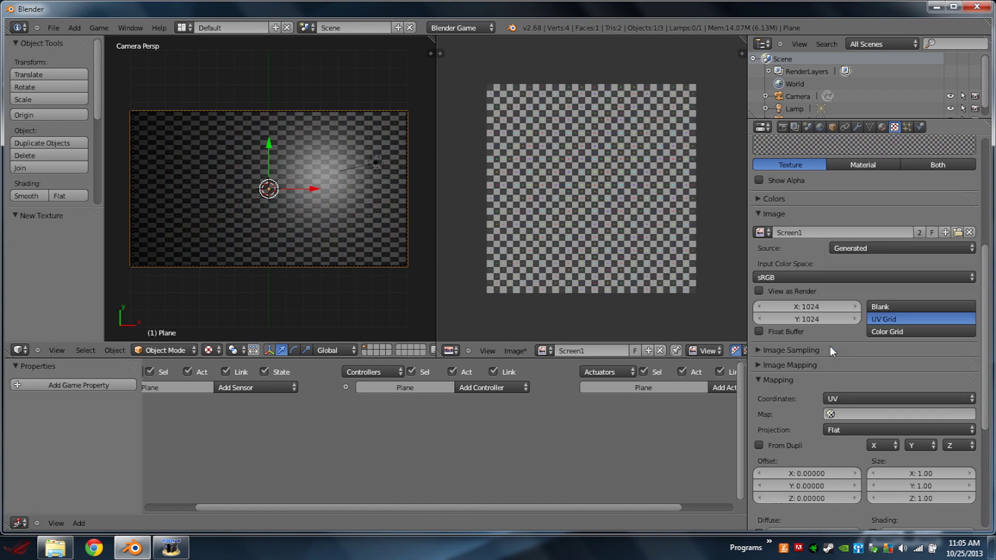
click(882, 128)
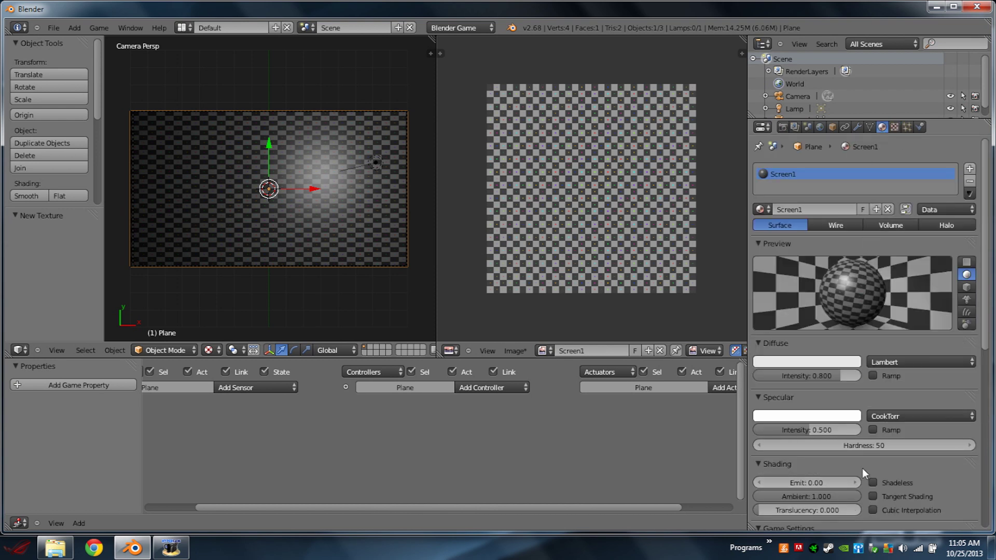
click(874, 483)
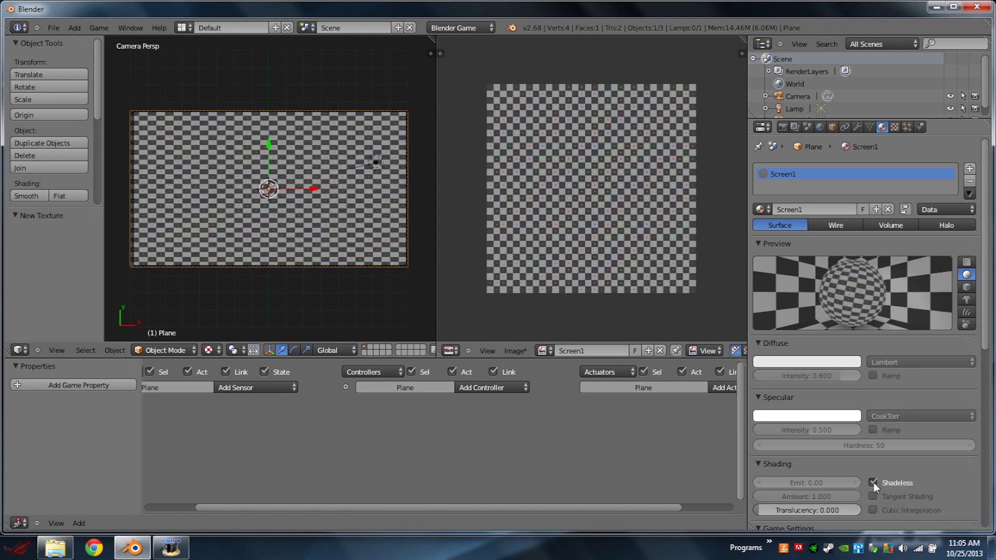
click(256, 385)
Add an Always sensor with pulse mode enabled and a Python controller.
click(258, 361)
middle_drag(248, 419, 338, 431)
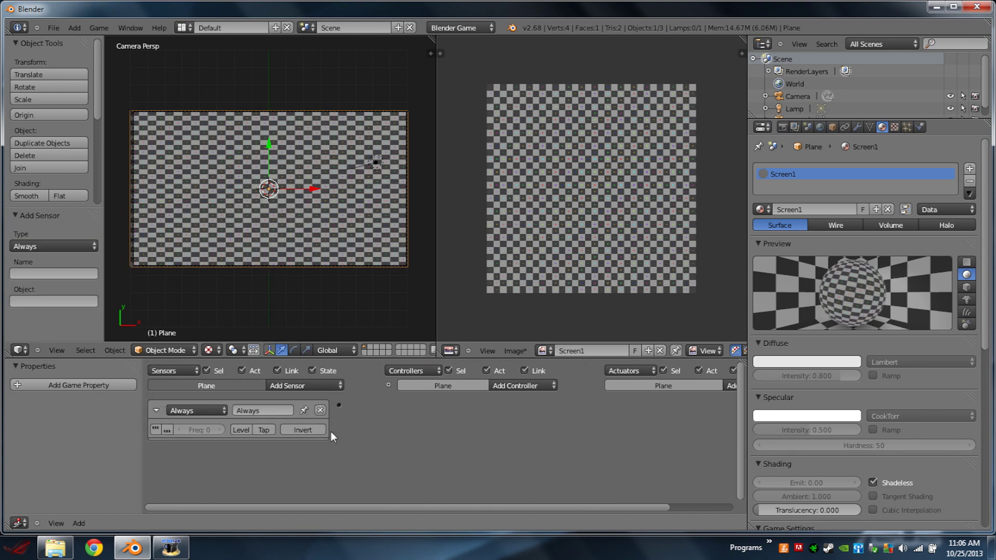
click(163, 429)
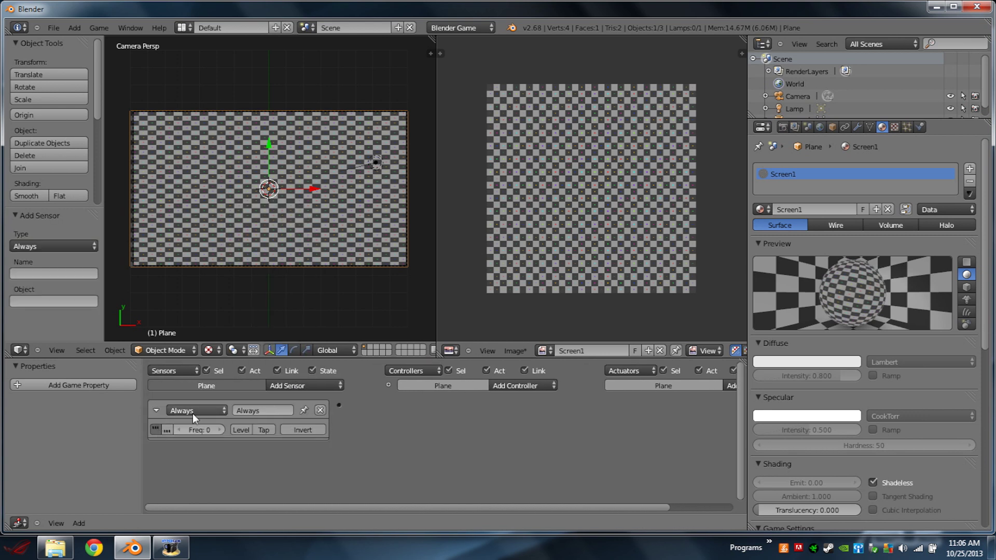
click(156, 410)
click(504, 385)
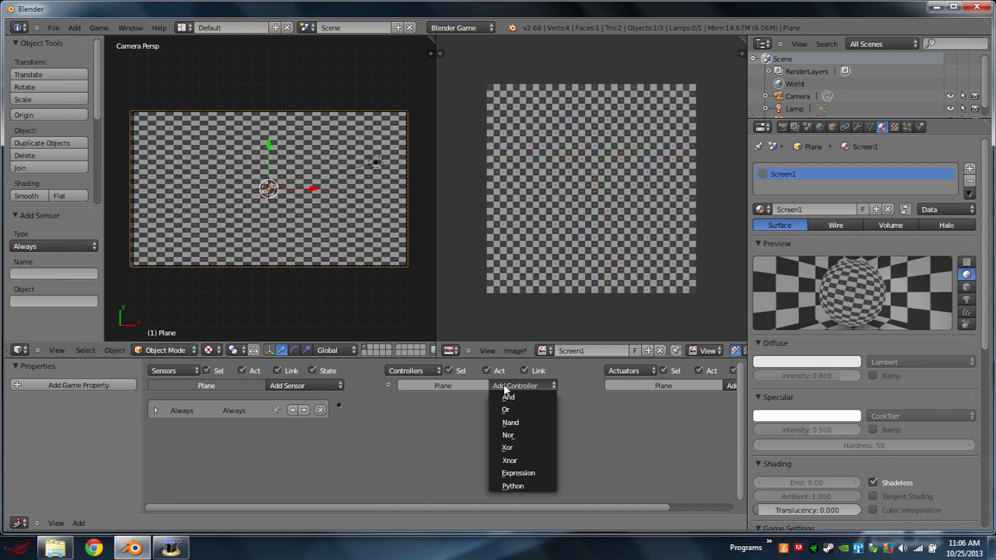
click(501, 486)
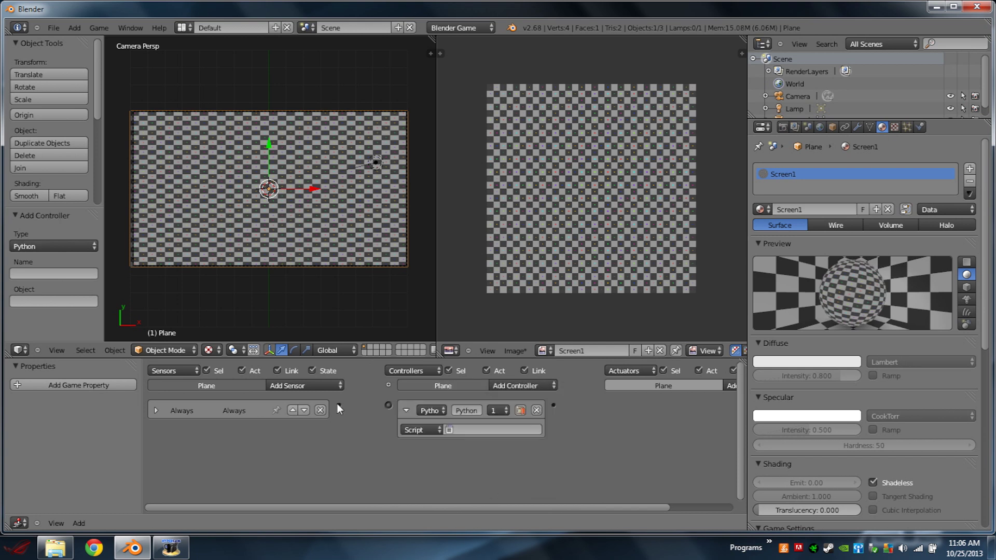
Add a second Always sensor and link it to a new And controller.
click(334, 385)
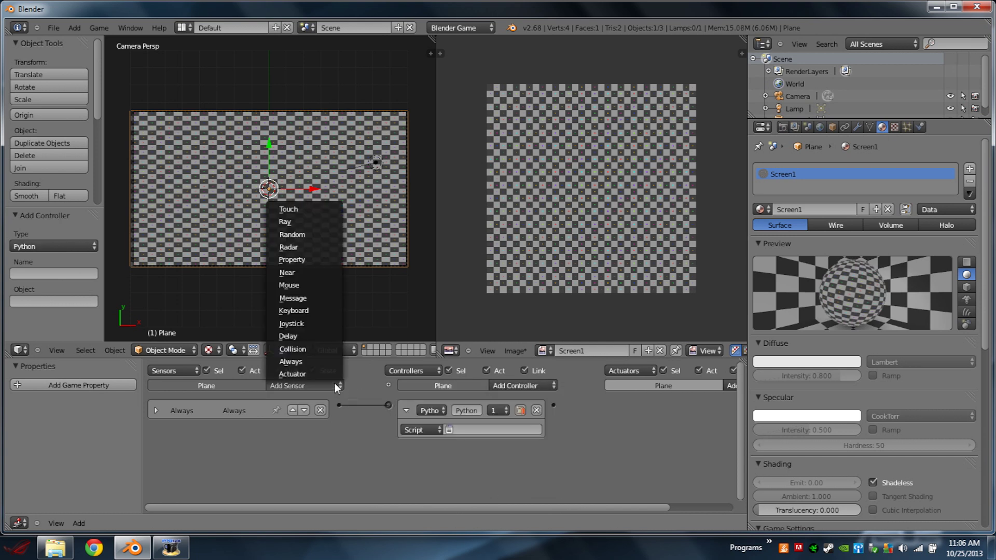
click(325, 362)
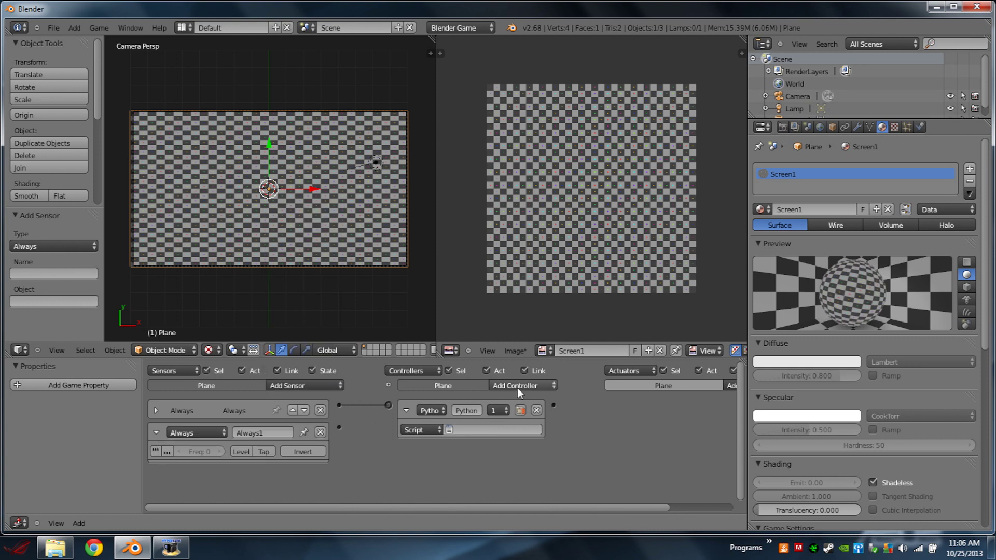
click(156, 432)
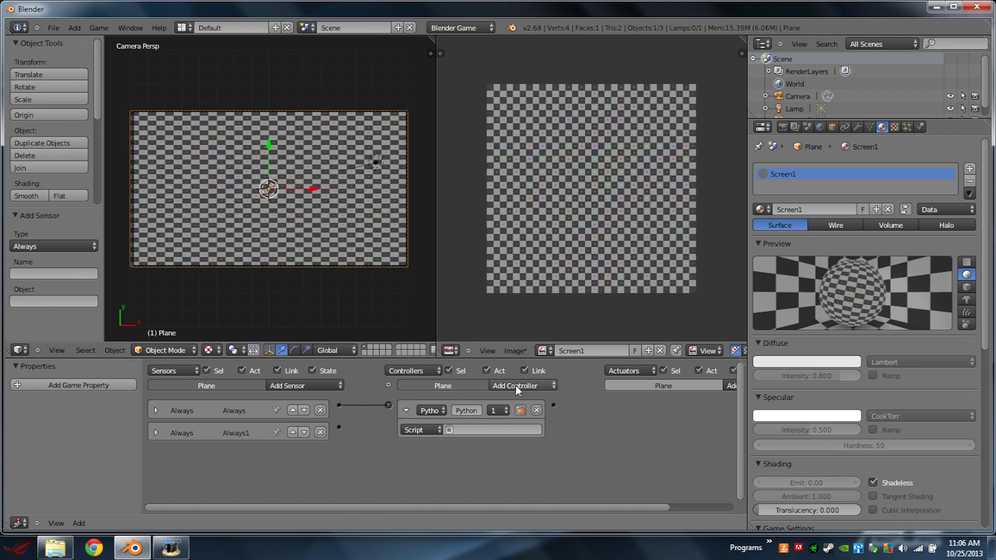
click(515, 385)
click(516, 394)
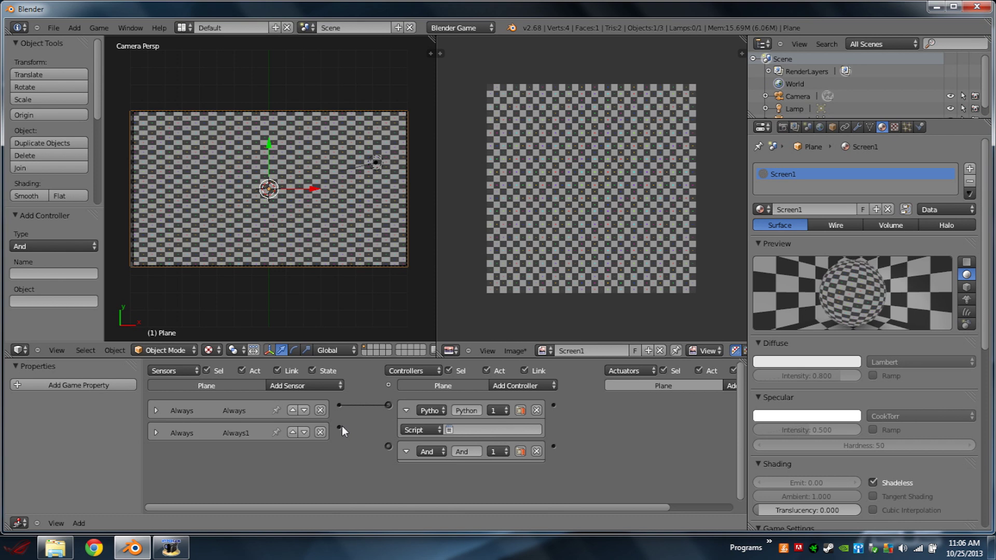
drag(390, 448, 388, 446)
ctrl+scroll(681, 410, right, 3)
click(702, 388)
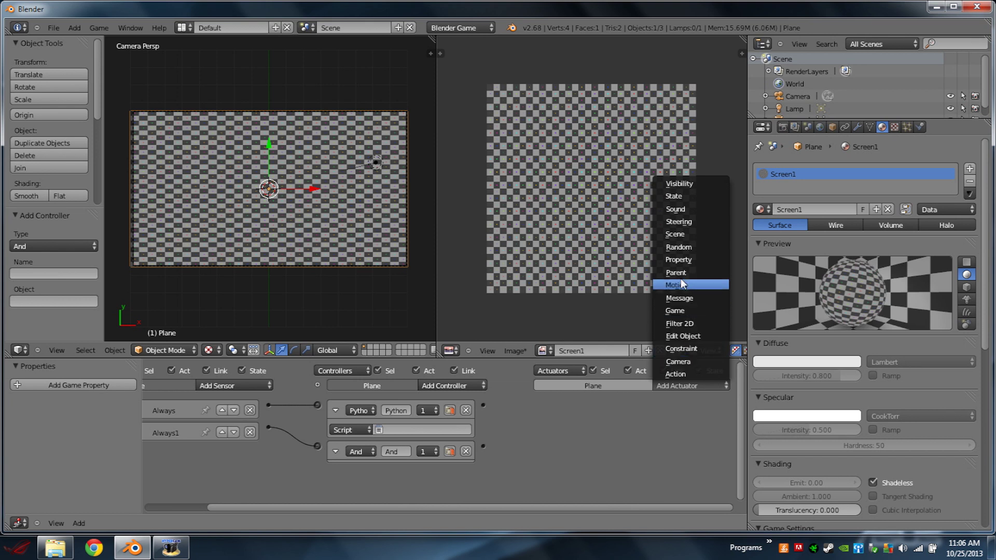
Add Scene and Sound actuators, linking And to Sound and Python to Scene.
click(689, 233)
click(680, 386)
click(692, 375)
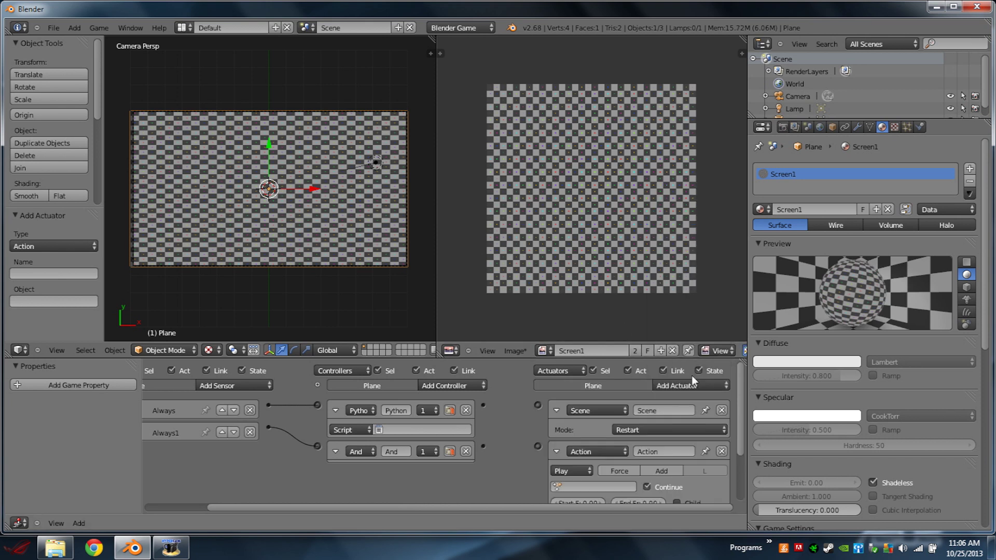
click(722, 451)
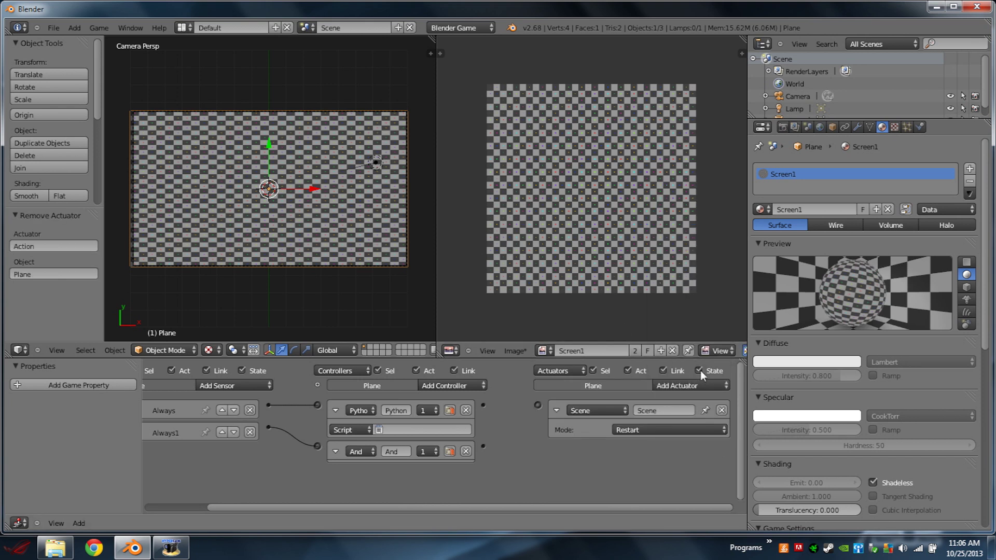
click(695, 387)
click(685, 208)
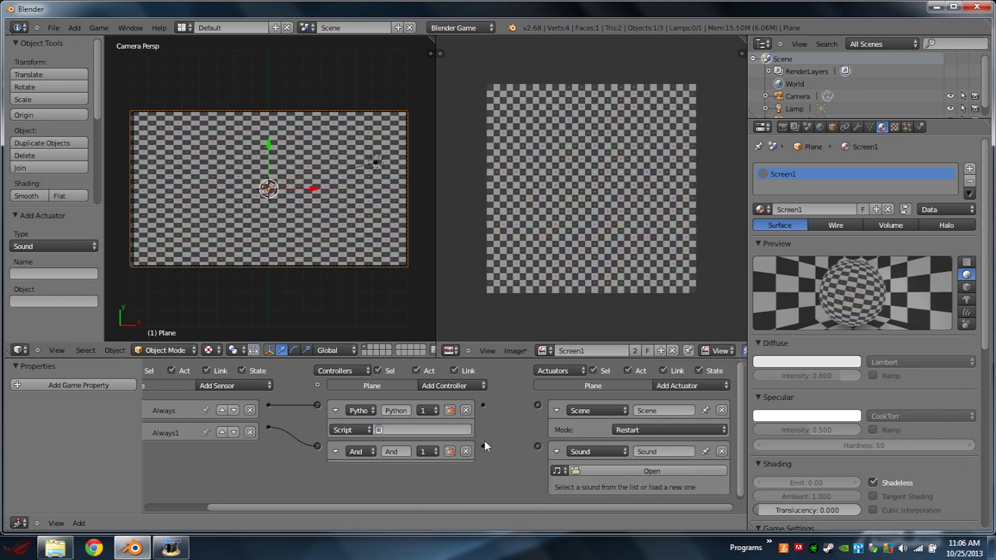
drag(536, 441, 537, 445)
drag(496, 404, 539, 406)
Name the Scene actuator NextScene, set its mode to Set Scene, and target Scene.
text(NextScene)
key(Return)
click(557, 410)
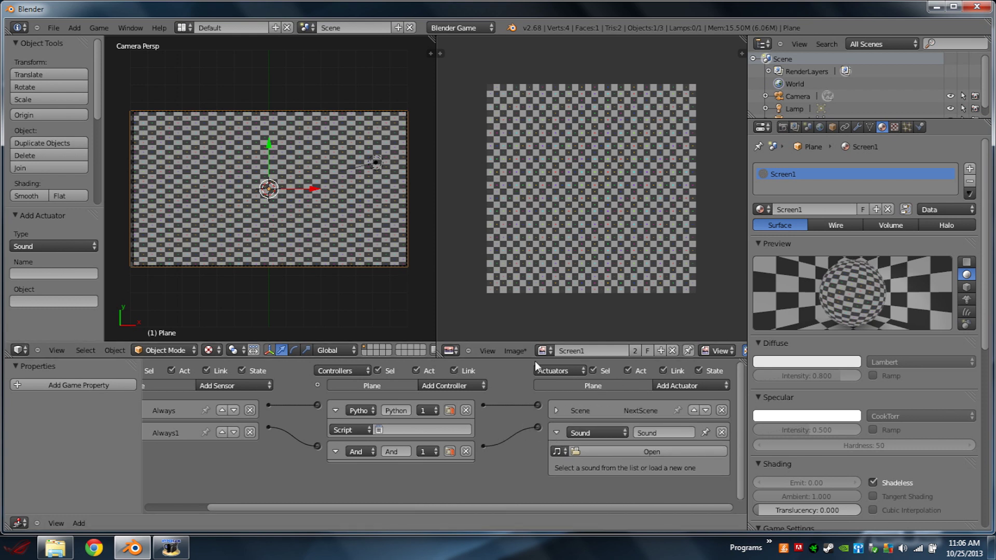
click(557, 410)
click(637, 430)
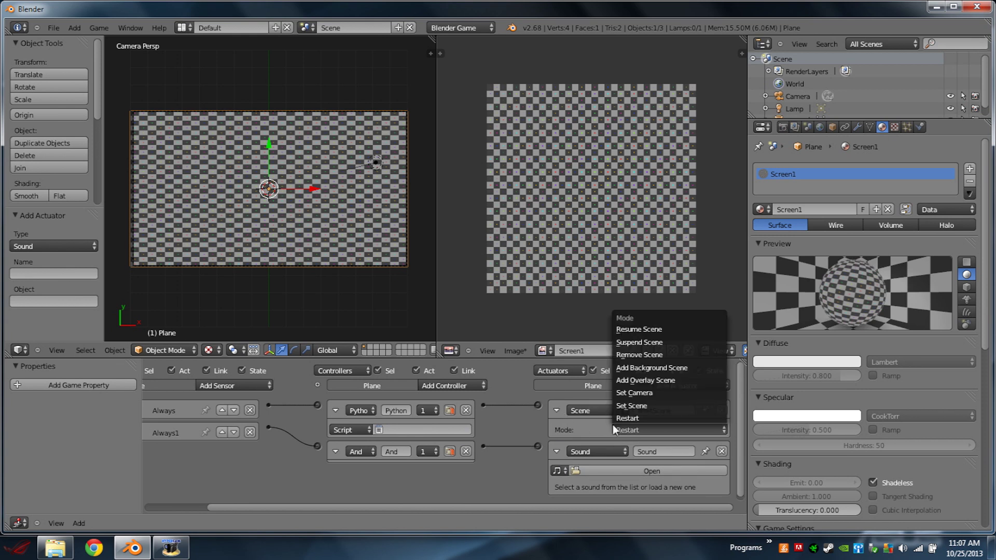
click(630, 405)
click(630, 445)
click(631, 328)
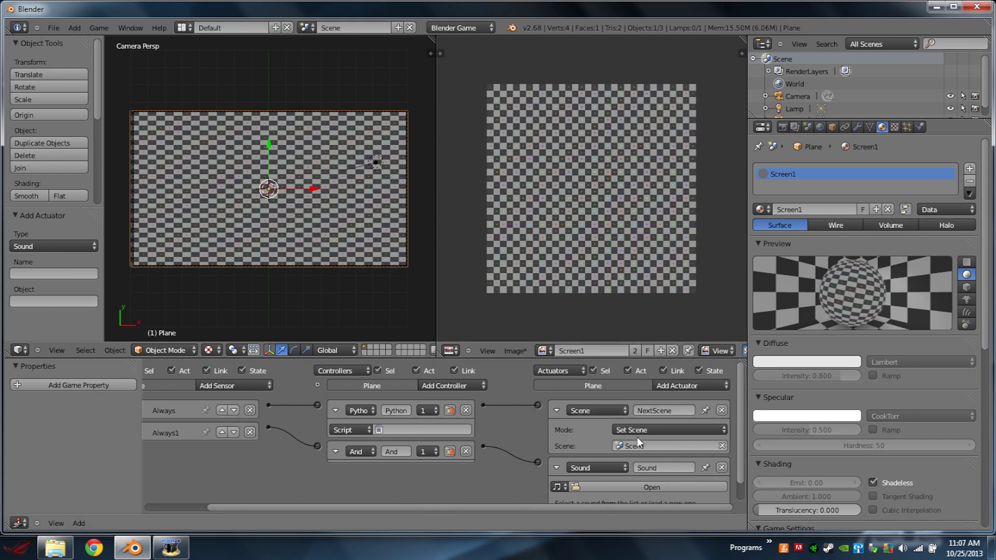